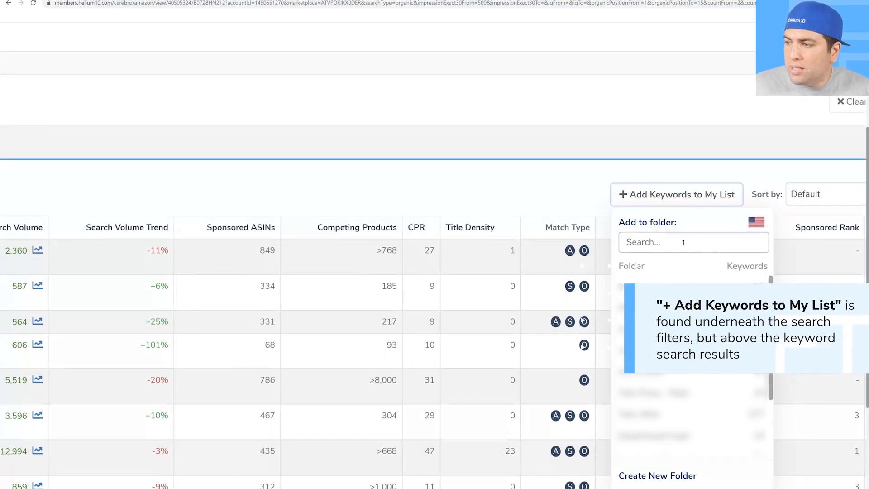
scroll(657, 362, down, 2)
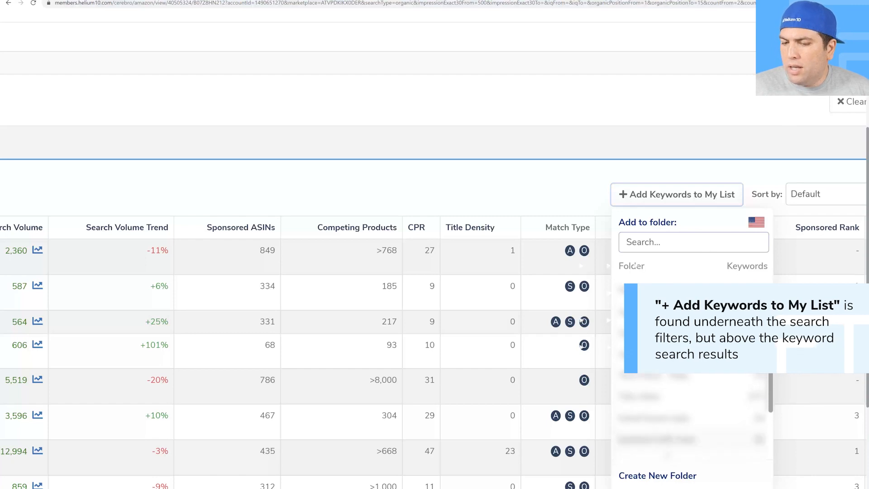
click(658, 475)
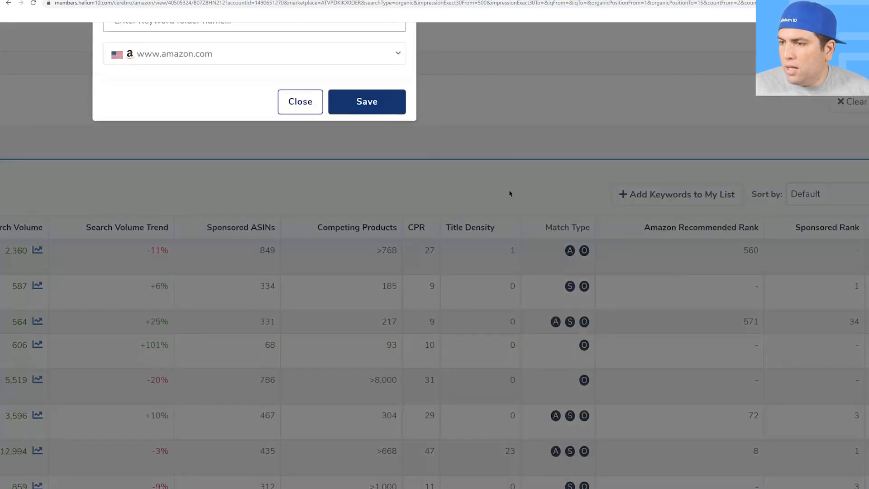
scroll(390, 110, up, 2)
click(282, 135)
text(coffin shel )
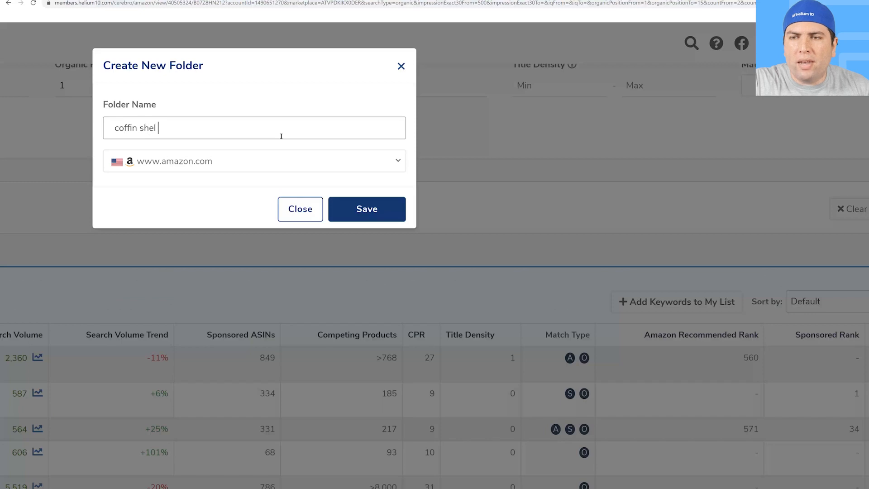
text(f main)
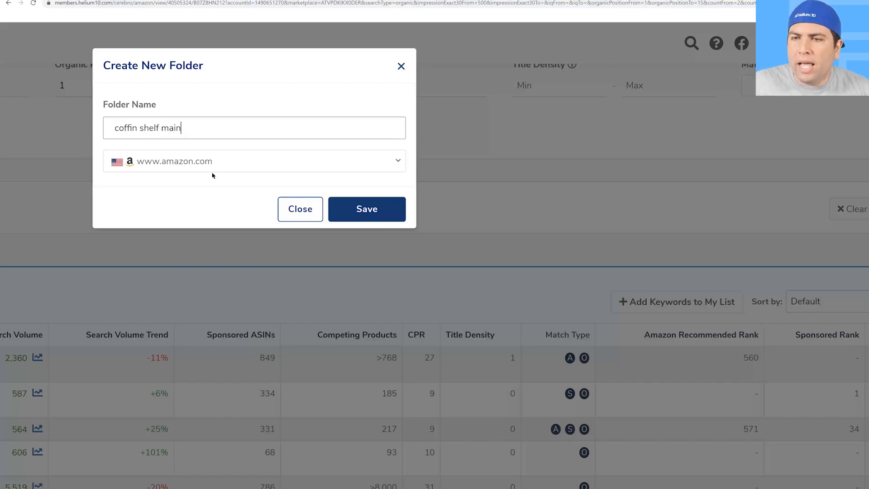
click(359, 209)
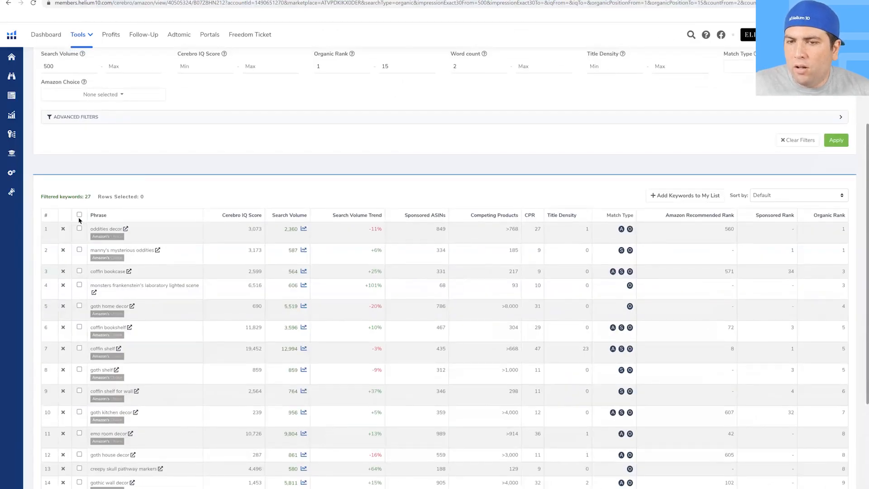
Step: Select all the filtered keywords and add them to the "coffin shelf main" folder
click(79, 215)
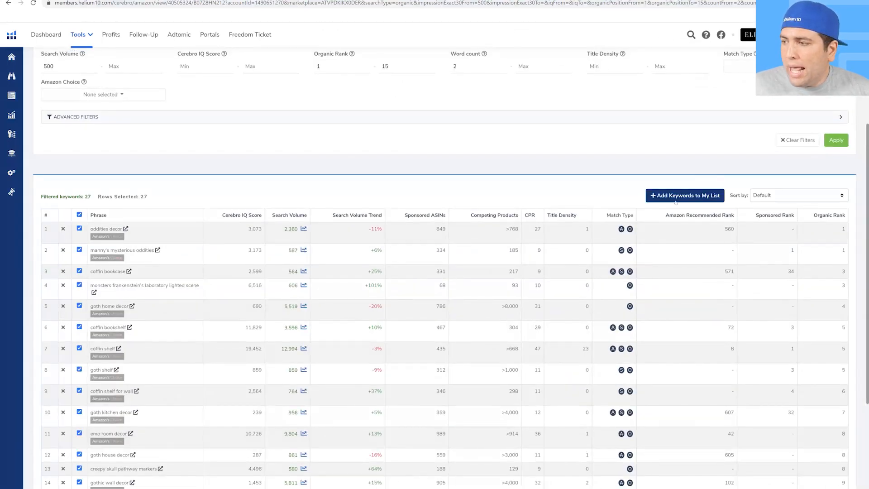
click(676, 199)
click(667, 224)
text(coffin shelf main)
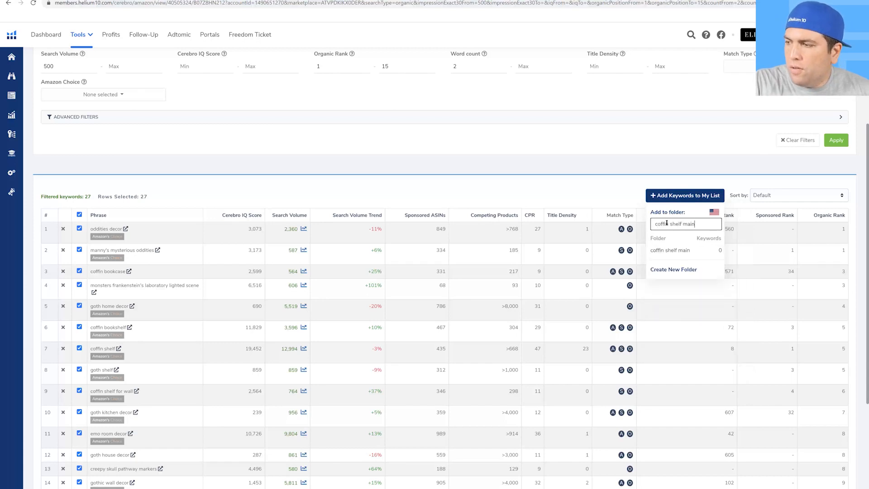
click(670, 251)
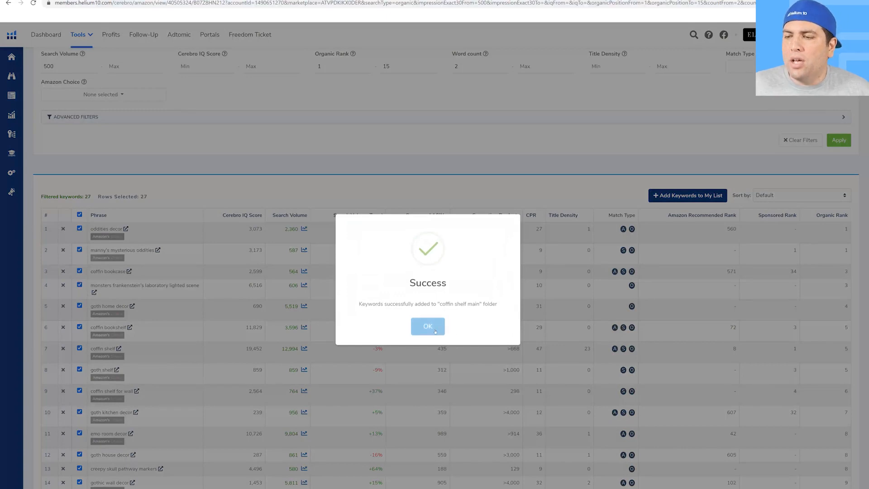
click(428, 327)
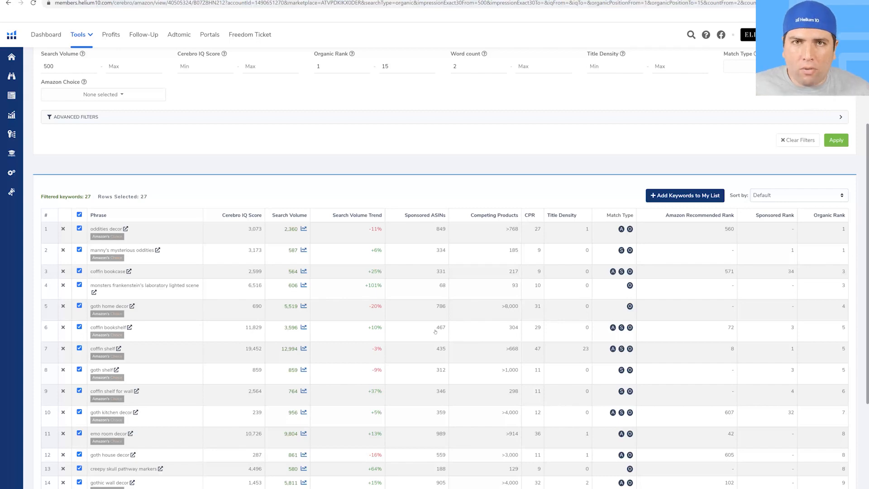
Step: Filter the keywords with a minimum search volume of 200 and a maximum organic rank of 250
scroll(435, 332, down, 3)
scroll(276, 267, up, 6)
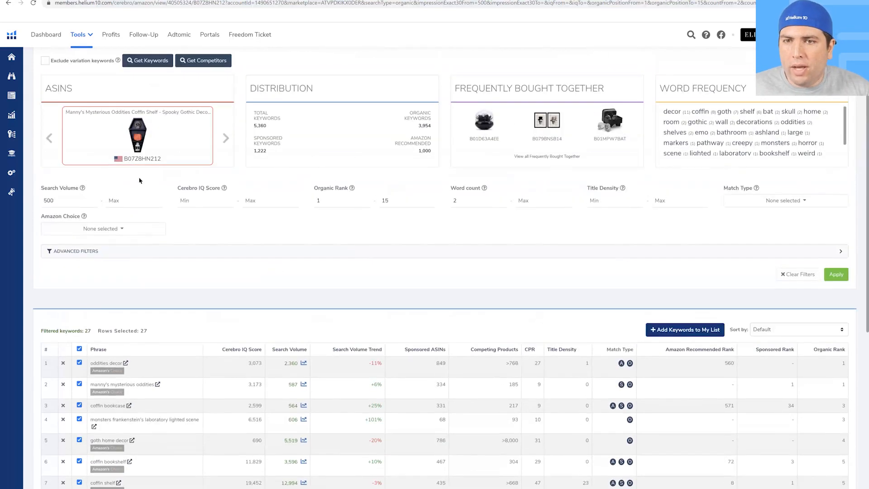
mouse_move(6, 206)
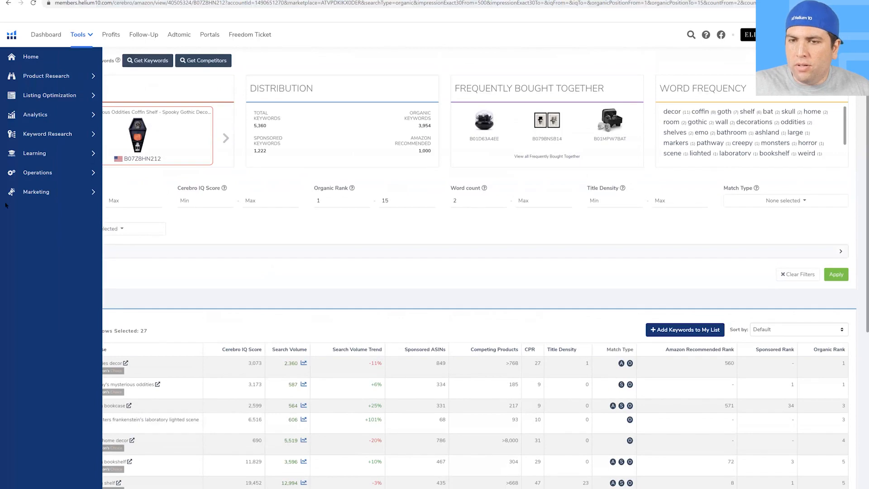
double_click(401, 201)
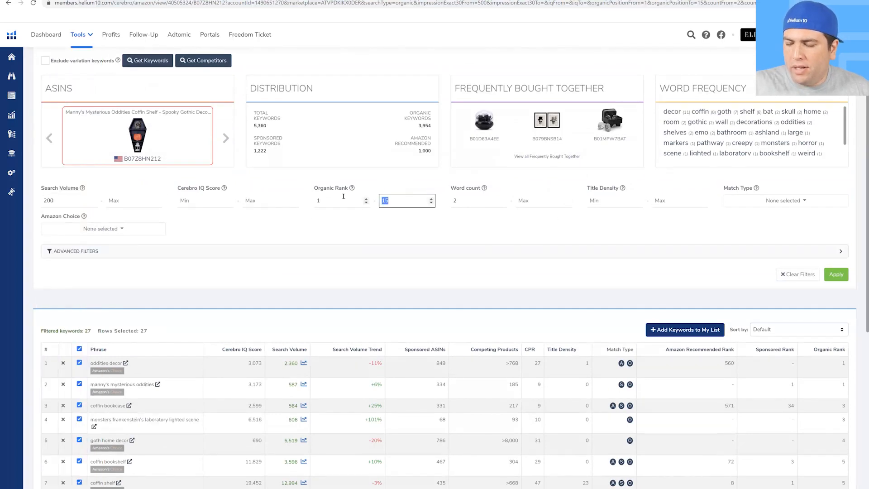
text(200)
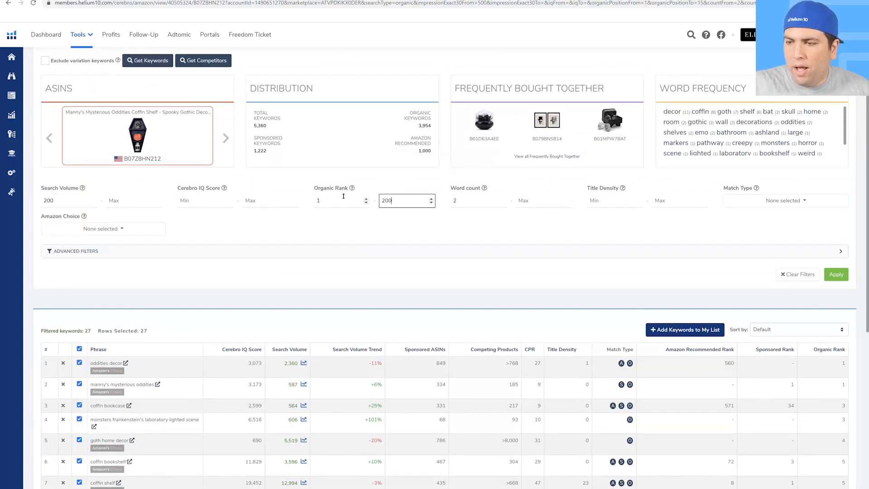
key(BackSpace)
text(300)
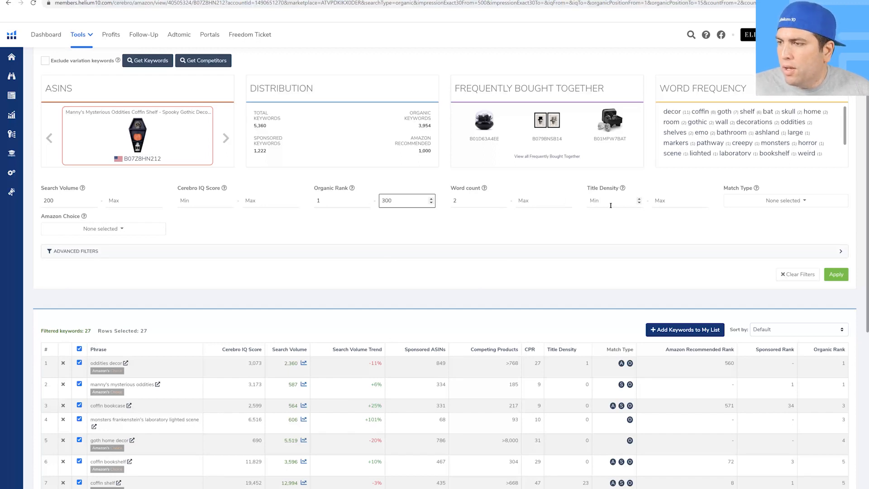
double_click(380, 201)
text(250)
click(833, 278)
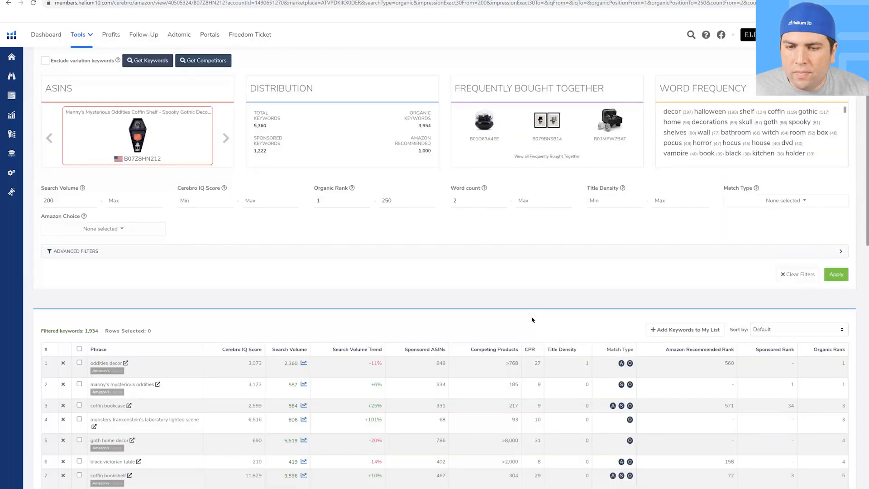
Step: Lower the maximum organic rank filter to 150 and apply it to the keyword results
double_click(391, 204)
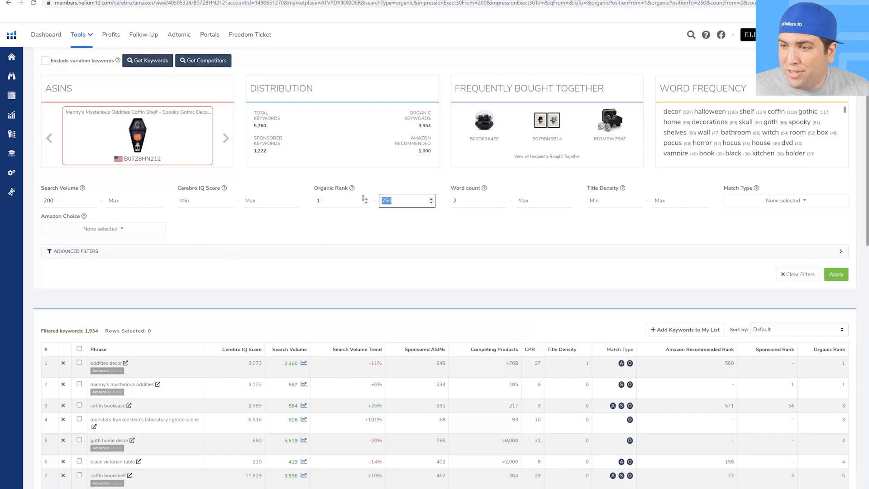
text(150)
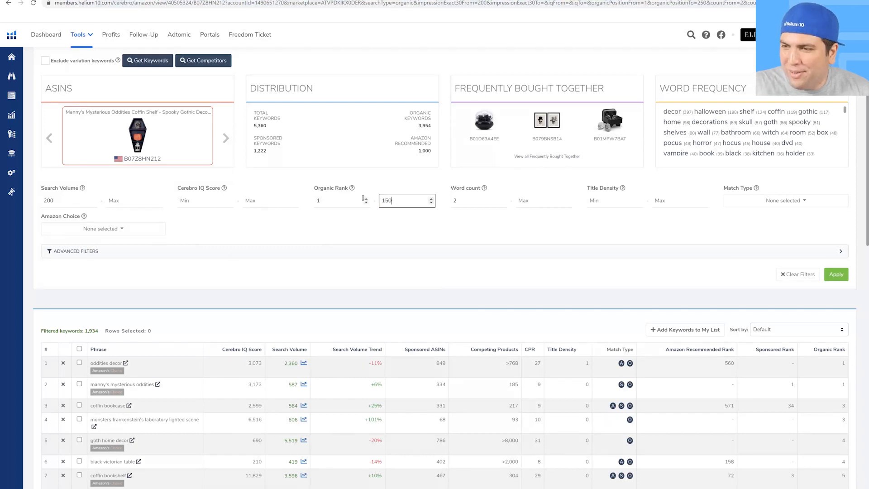
click(837, 275)
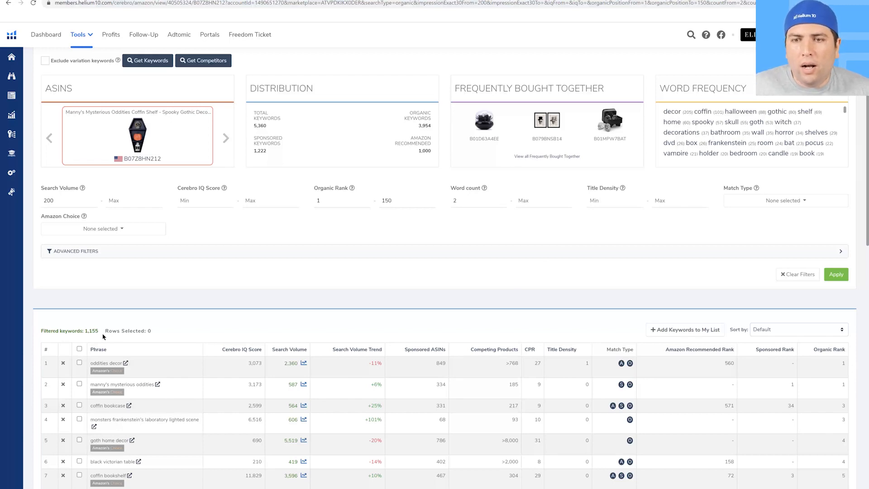
Step: Set the keyword results table to show 150 rows per page
scroll(104, 337, down, 1)
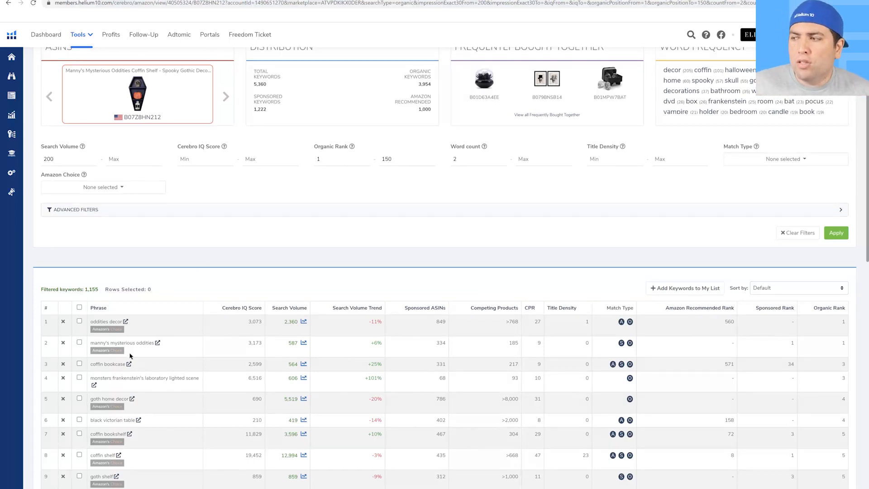
scroll(400, 302, down, 15)
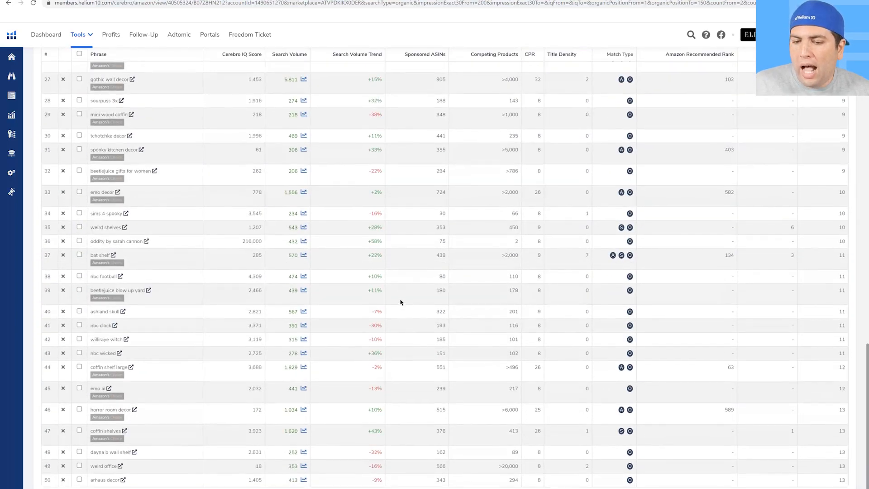
click(213, 488)
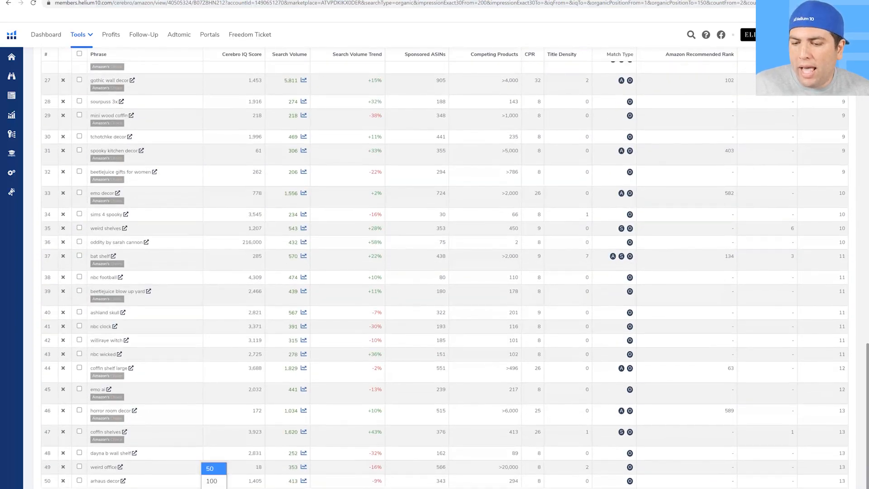
click(214, 488)
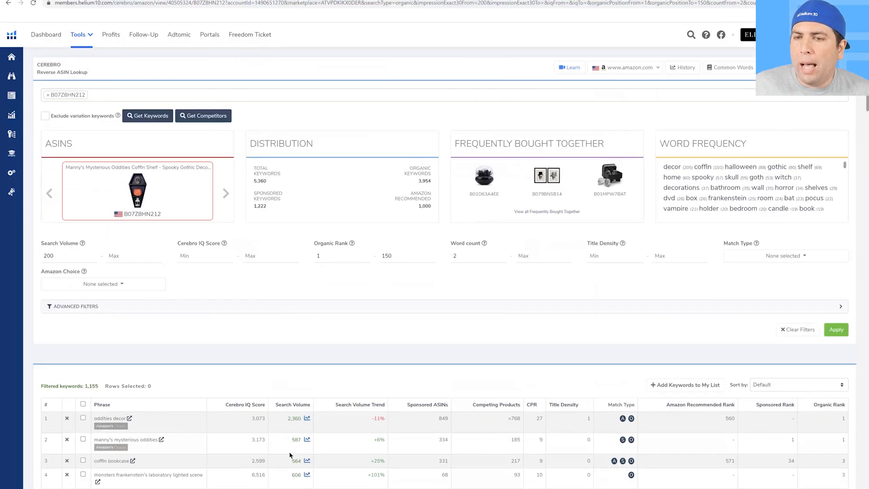
click(83, 404)
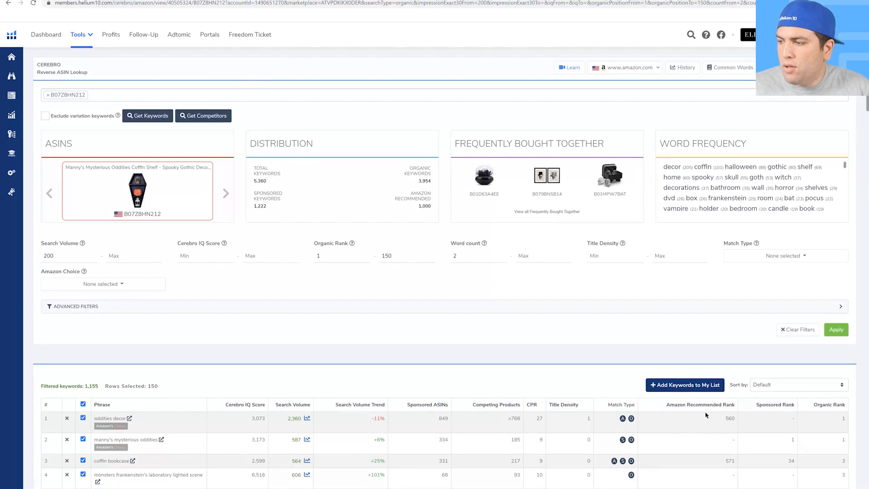
click(678, 389)
scroll(672, 448, down, 8)
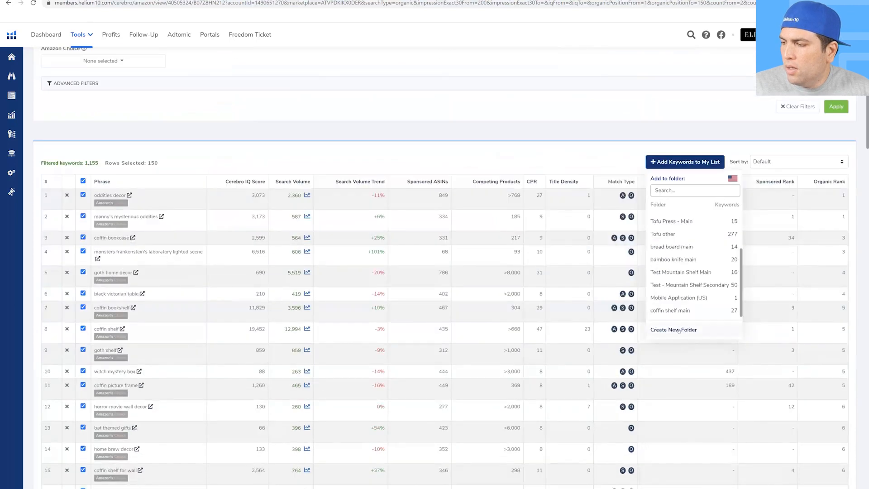
click(679, 330)
click(401, 86)
text(coffin )
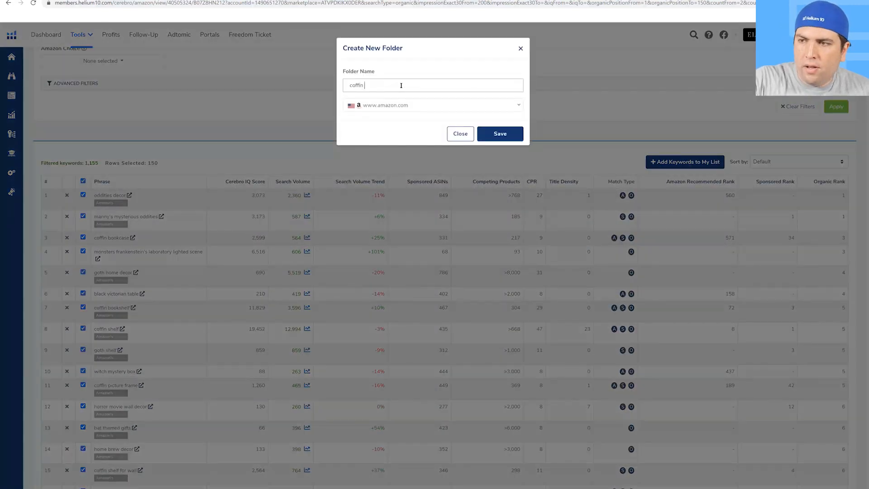
text(shelf )
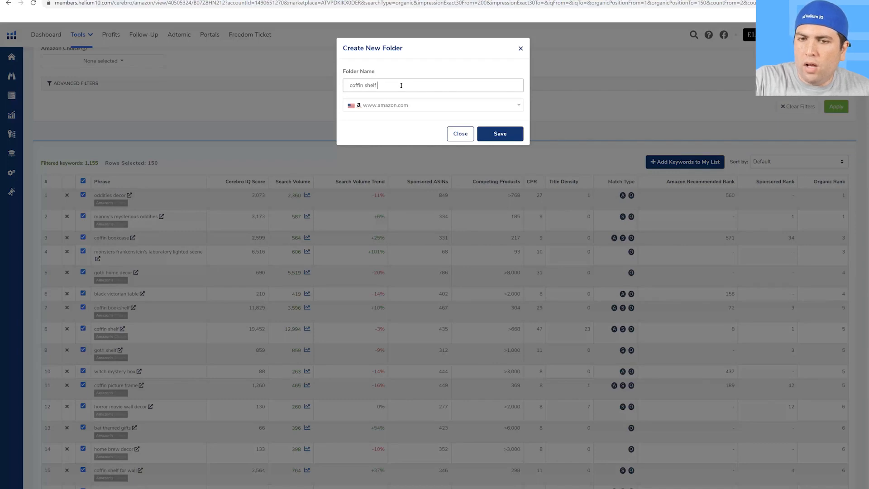
text(additional)
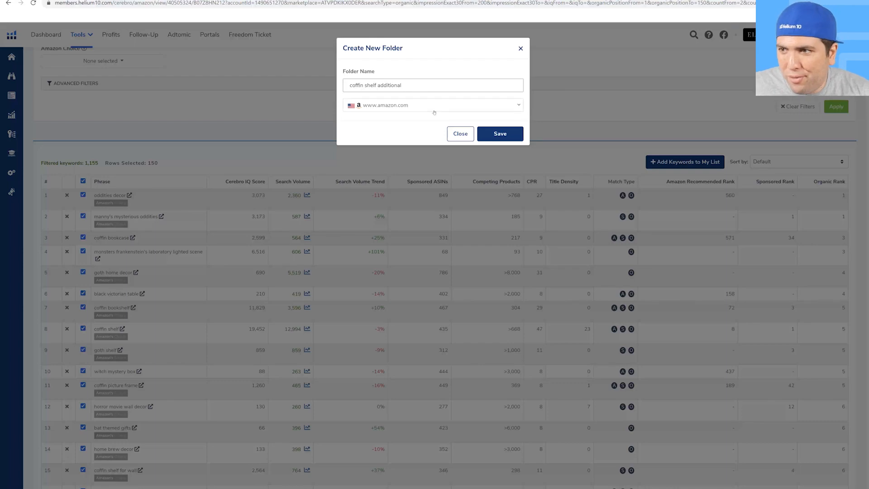
click(500, 133)
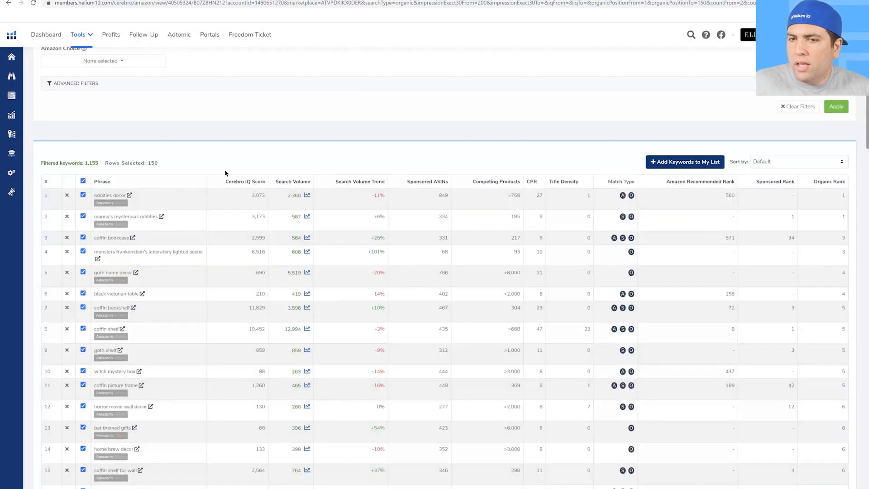
Step: Add the selected keywords to the "coffin shelf additional" folder and dismiss the confirmation
click(685, 162)
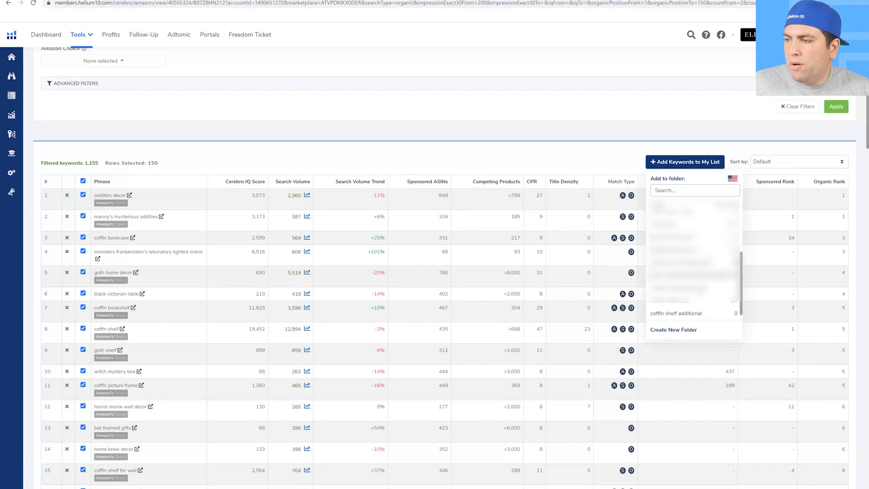
click(693, 312)
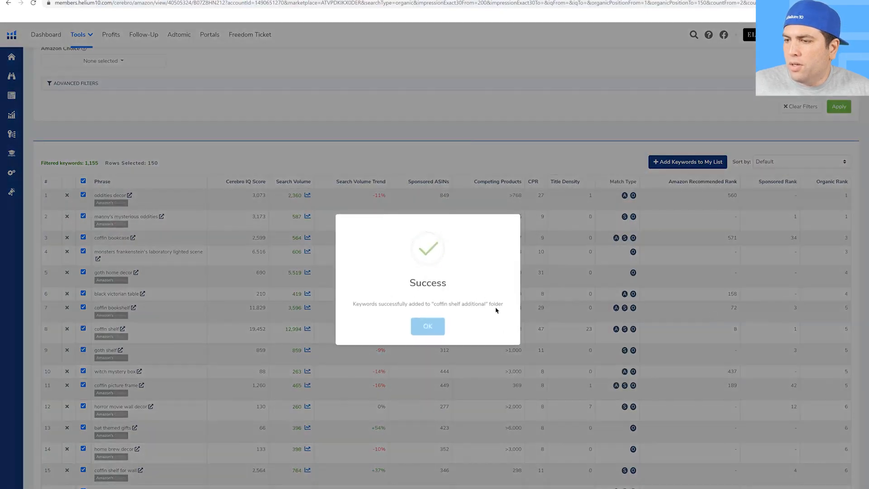
click(428, 326)
Step: Go to the results page that holds keywords 751 to 900 and select all keywords on it
scroll(630, 280, down, 20)
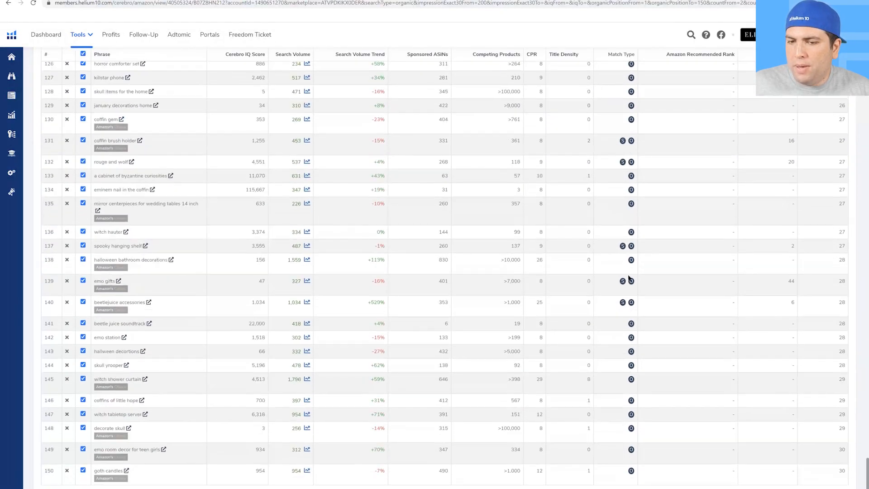
click(166, 487)
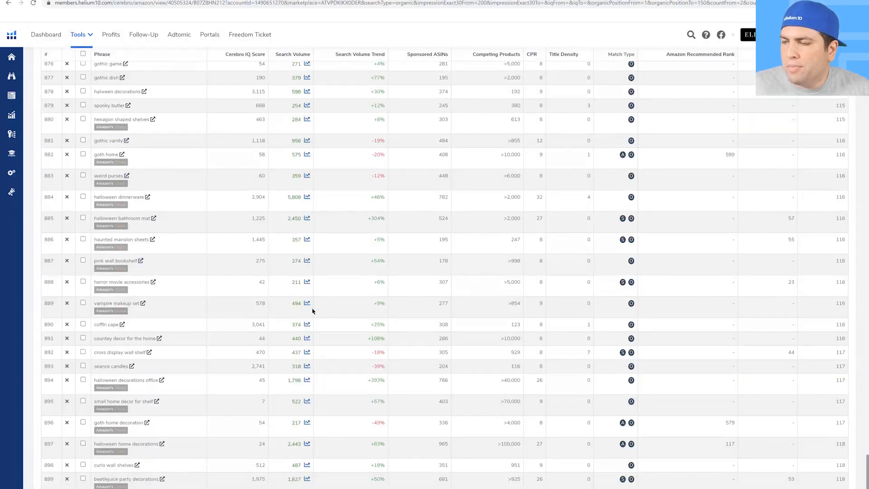
scroll(310, 312, up, 20)
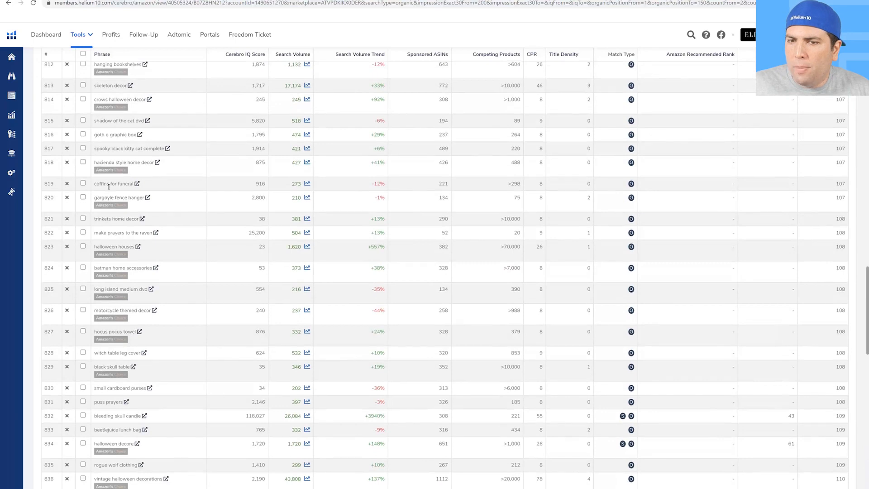
scroll(109, 187, up, 20)
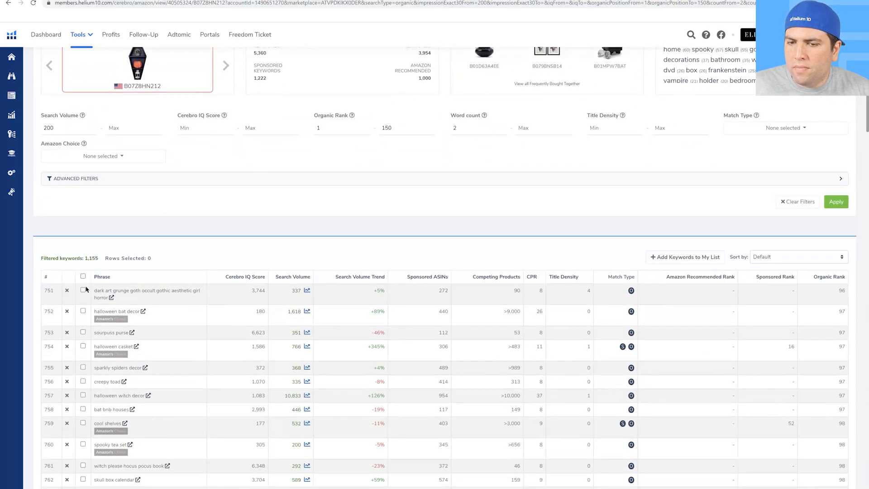
click(83, 277)
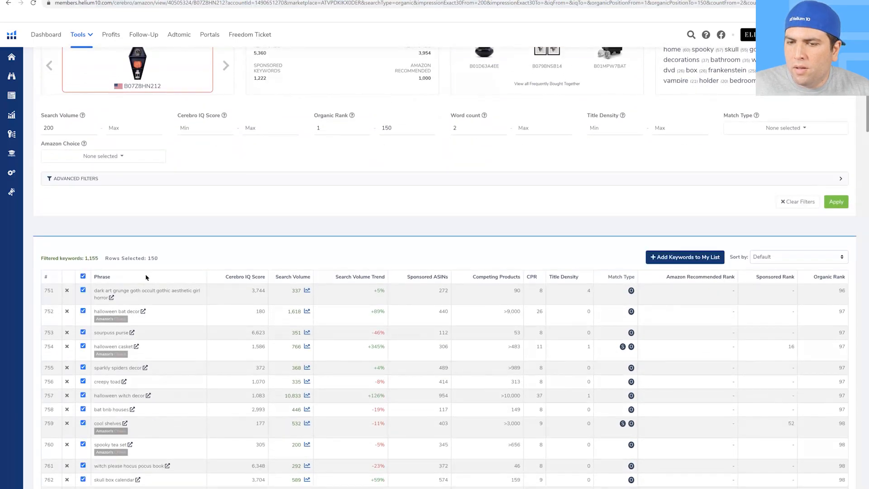
Step: Add the selected keywords 751 to 900 to the "coffin shelf additional" folder and dismiss the confirmation
click(682, 258)
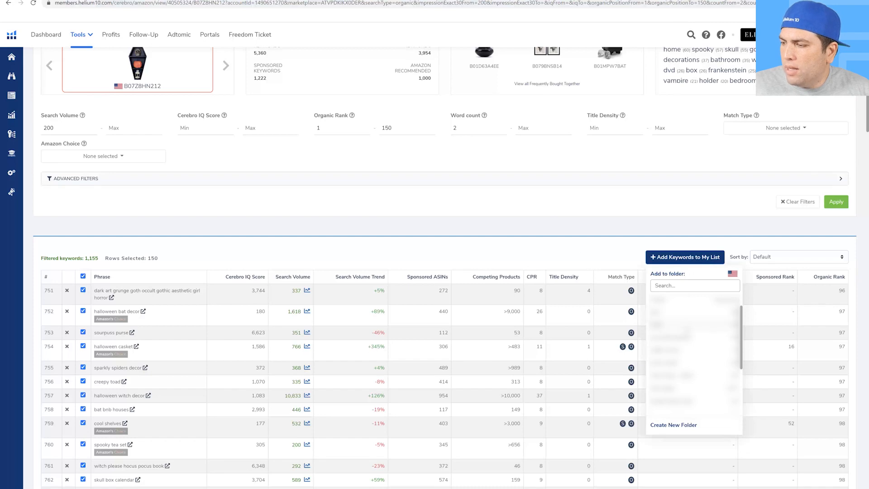
click(676, 407)
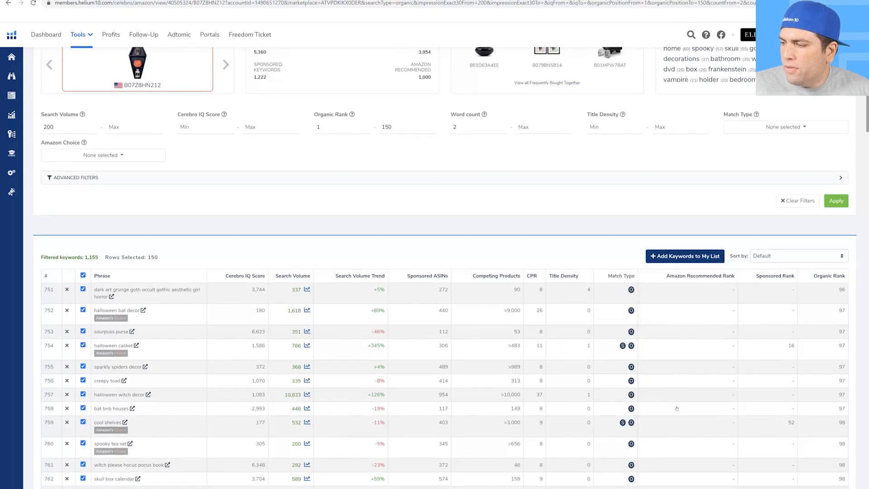
click(428, 326)
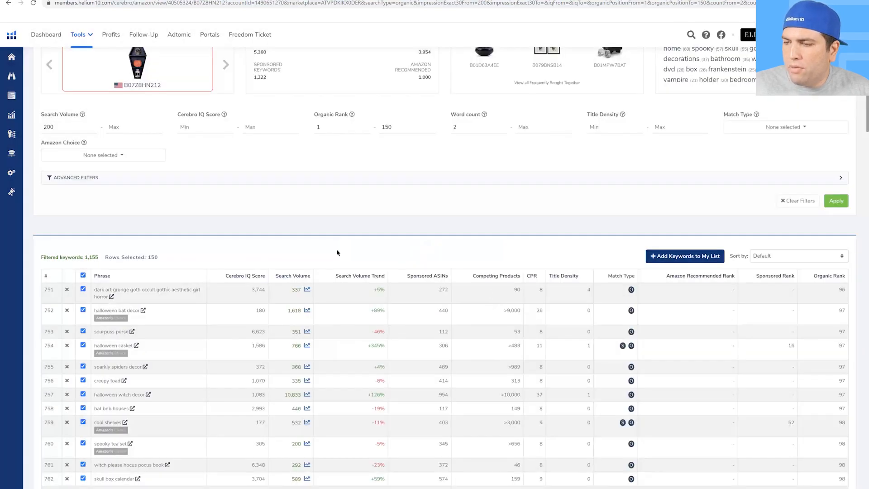
Step: Go to the results page that holds keywords 301 to 450 and select all keywords on it
scroll(316, 262, down, 6)
scroll(316, 261, down, 20)
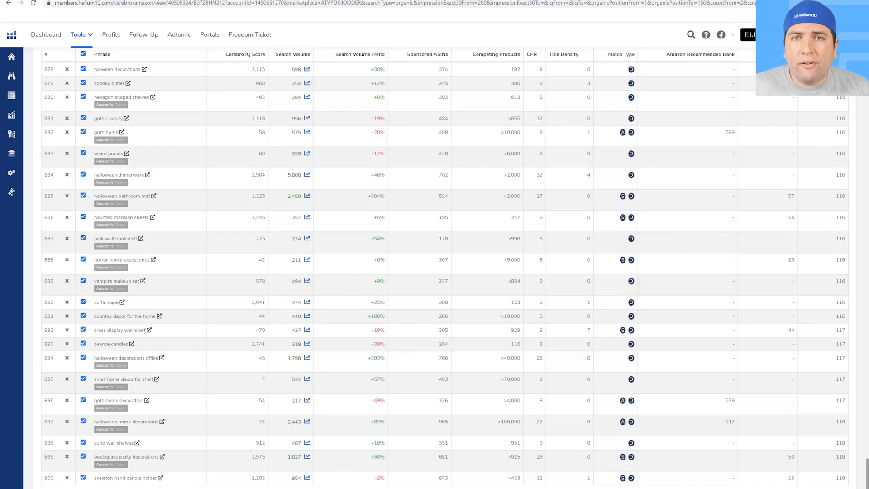
scroll(769, 167, up, 3)
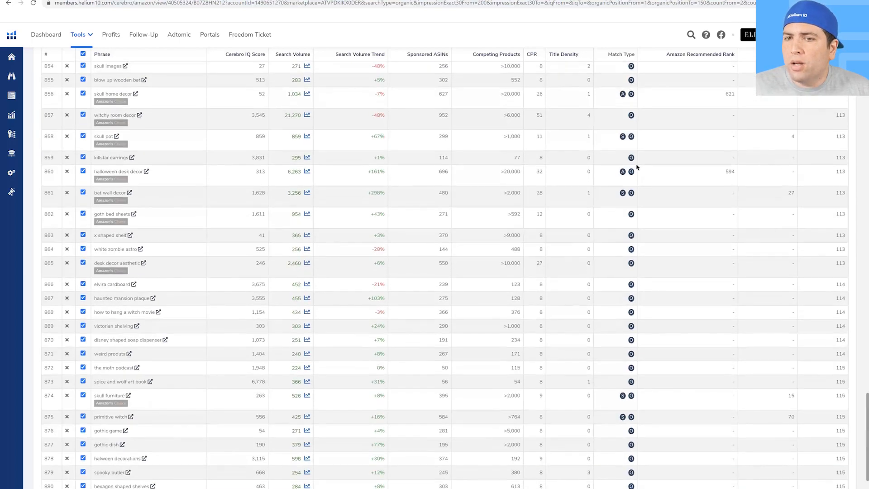
scroll(638, 167, down, 3)
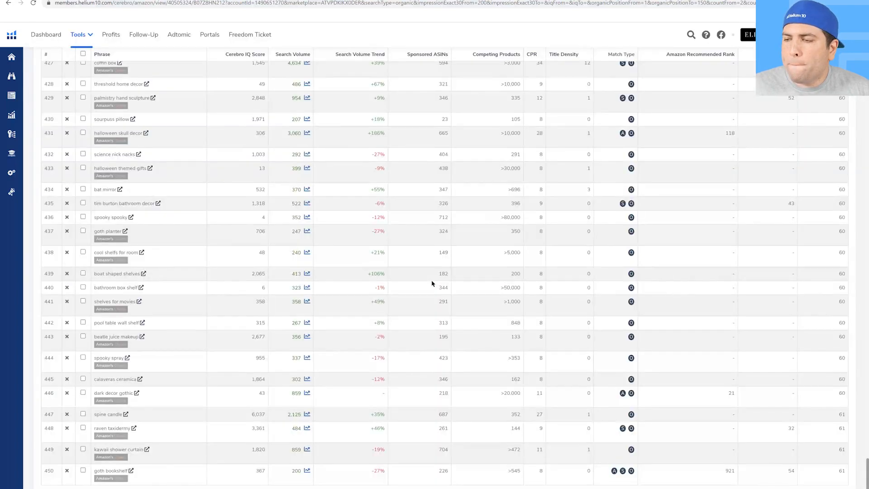
scroll(433, 285, up, 20)
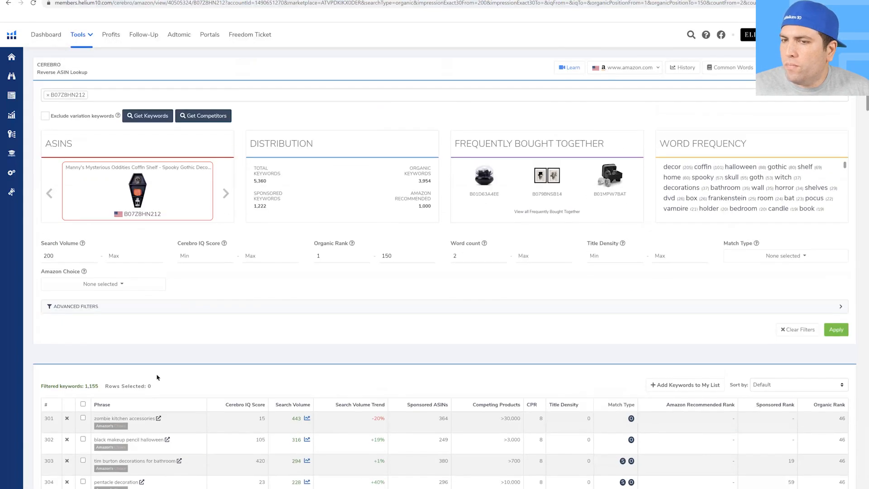
click(83, 404)
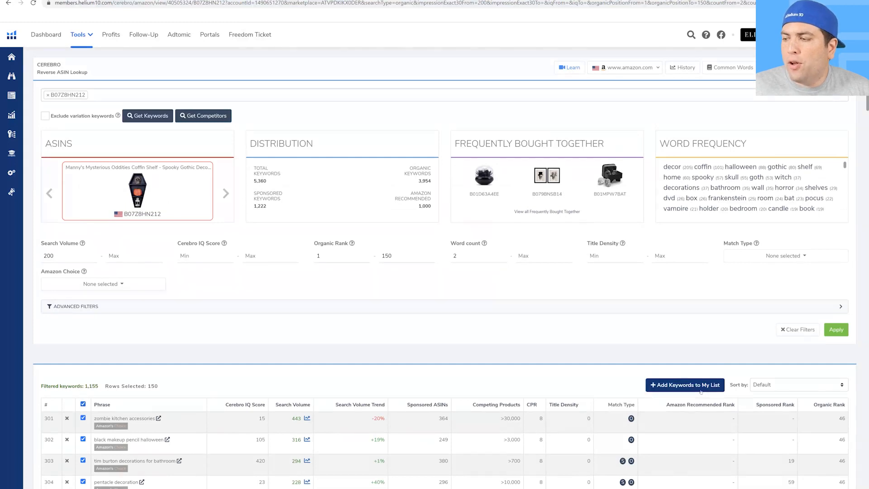
Step: Add the selected keywords 301 to 450 to the "coffin shelf additional" folder and dismiss the confirmation
click(711, 384)
scroll(711, 379, down, 3)
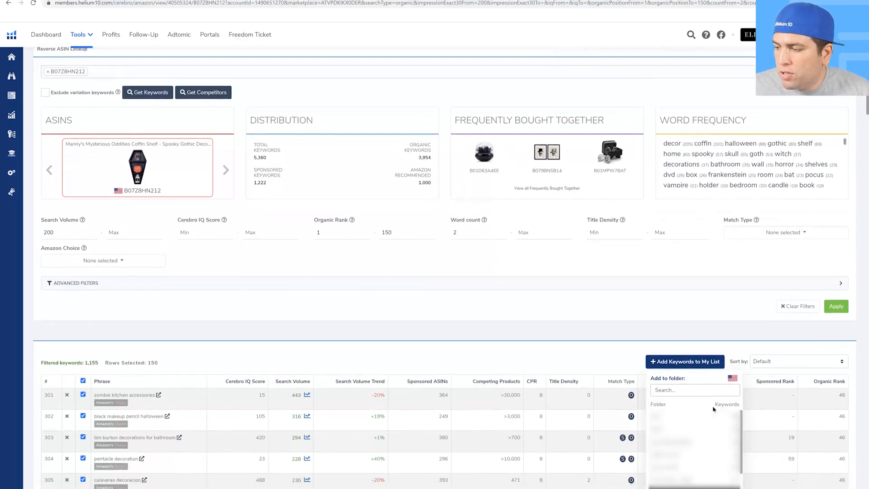
click(744, 377)
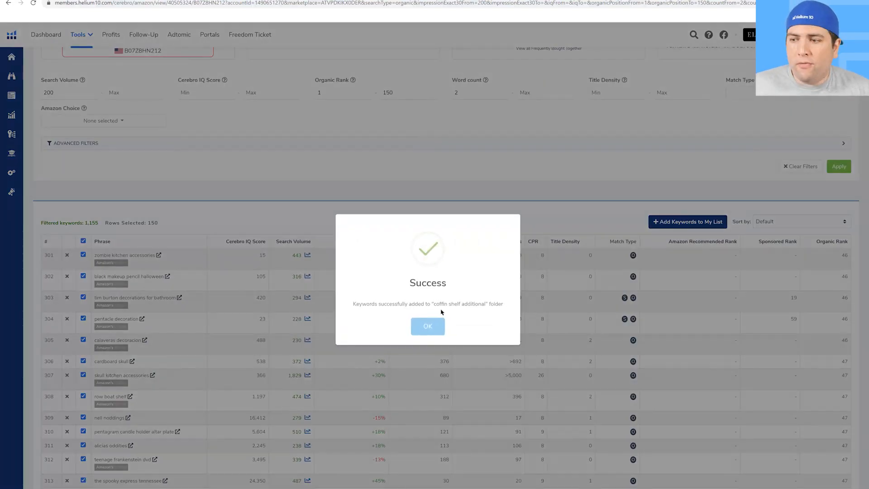
click(427, 326)
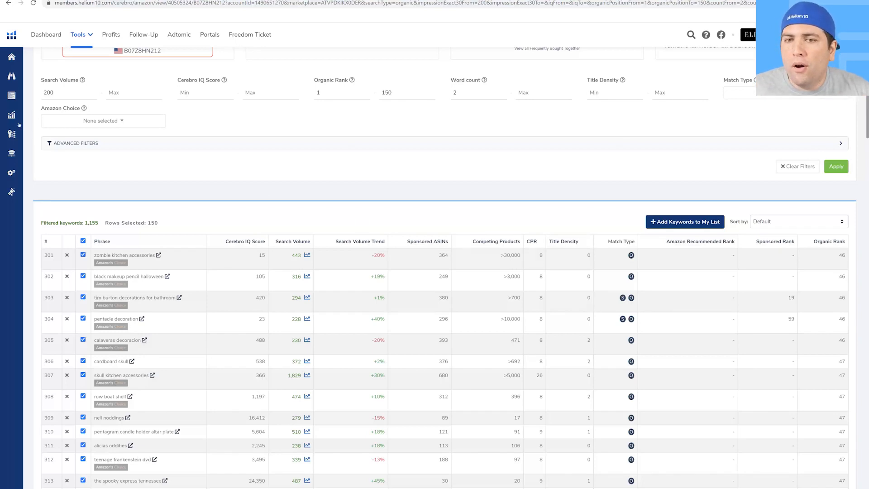
Step: Open the Frankenstein keyword processor
mouse_move(35, 129)
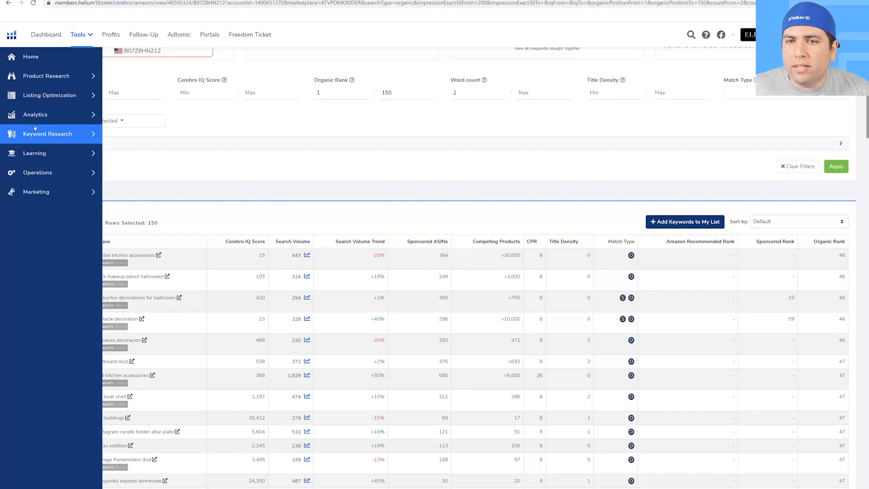
click(80, 35)
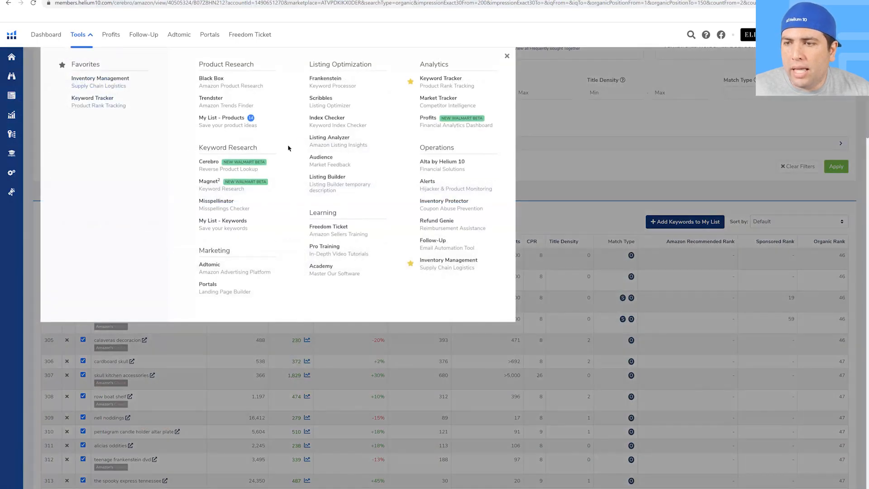
click(325, 80)
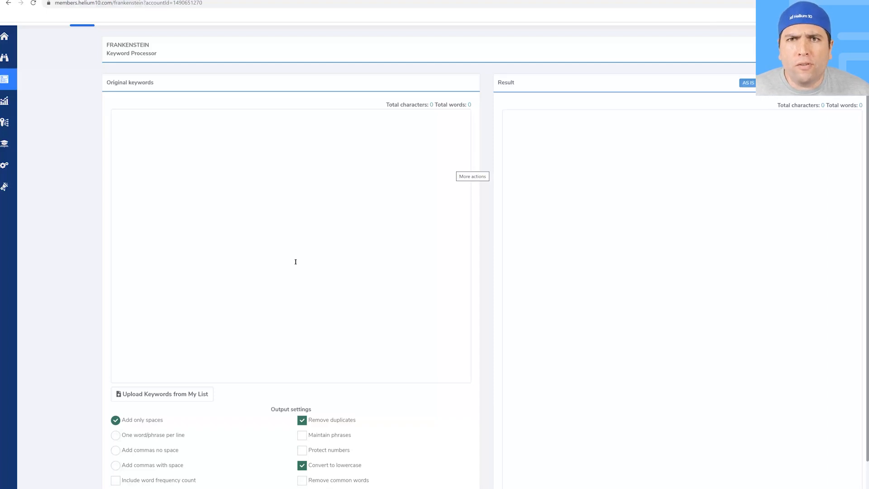
Step: Load the "coffin shelf additional" folder from My List as the original keywords
click(160, 393)
scroll(190, 386, down, 1)
scroll(163, 444, down, 3)
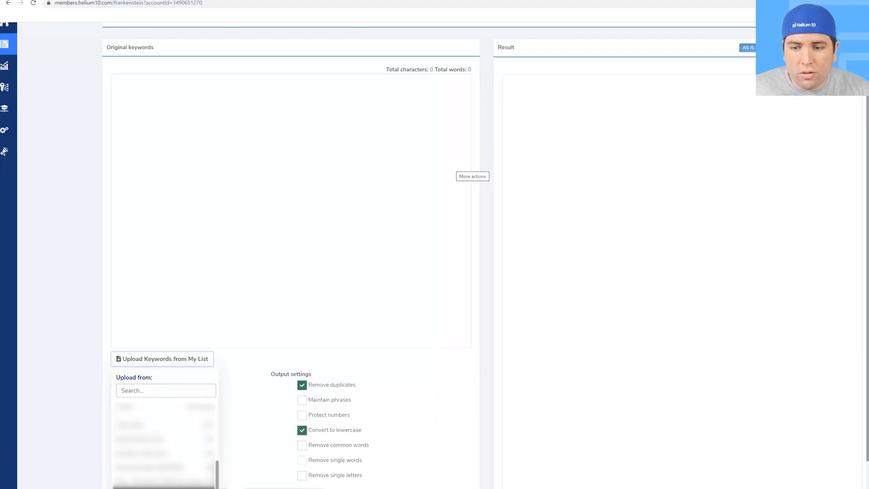
scroll(163, 444, down, 3)
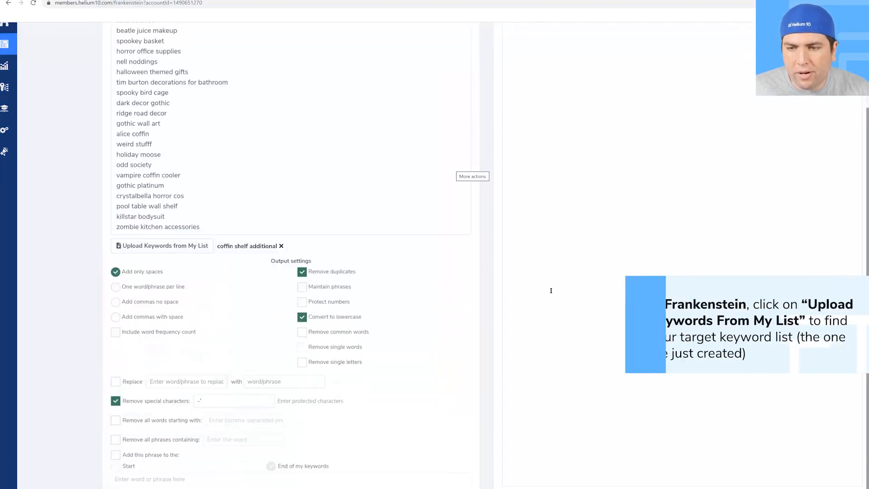
Step: Examine the first phrase of the original keywords and the total word count above the list
scroll(551, 290, up, 5)
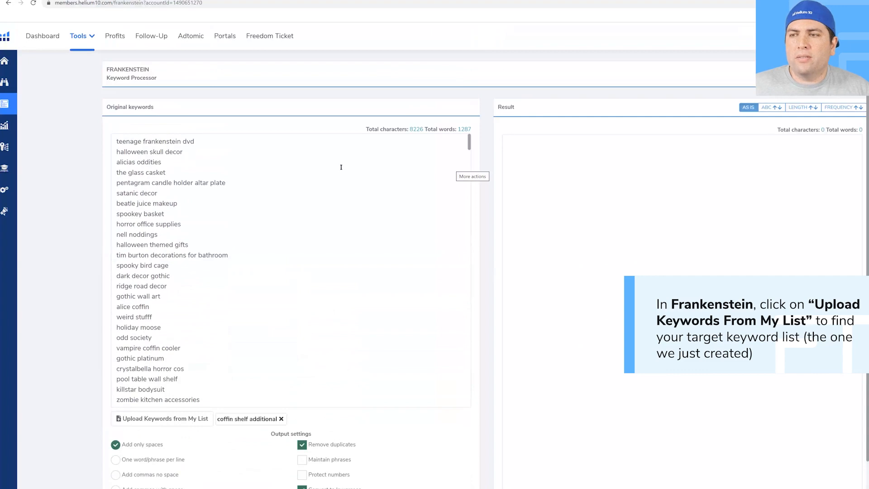
scroll(341, 167, up, 5)
scroll(341, 167, left, 4)
scroll(341, 167, down, 1)
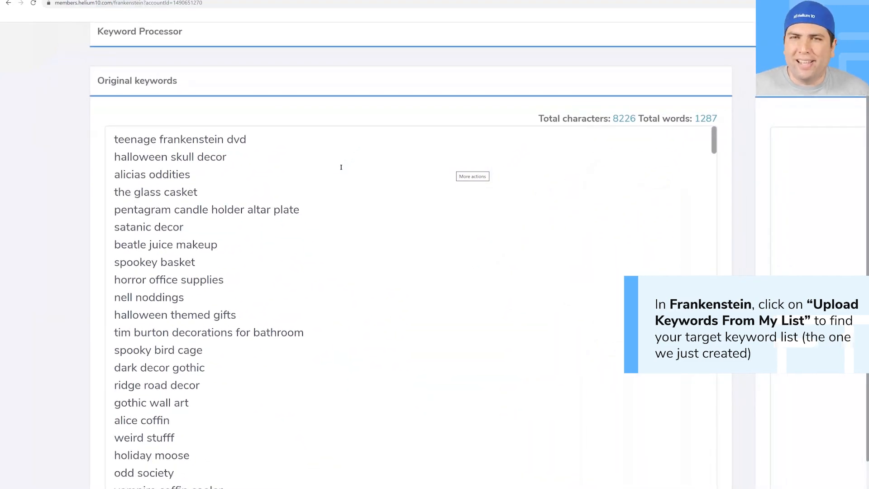
mouse_move(247, 139)
mouse_down()
mouse_move(123, 139)
mouse_move(239, 128)
mouse_up()
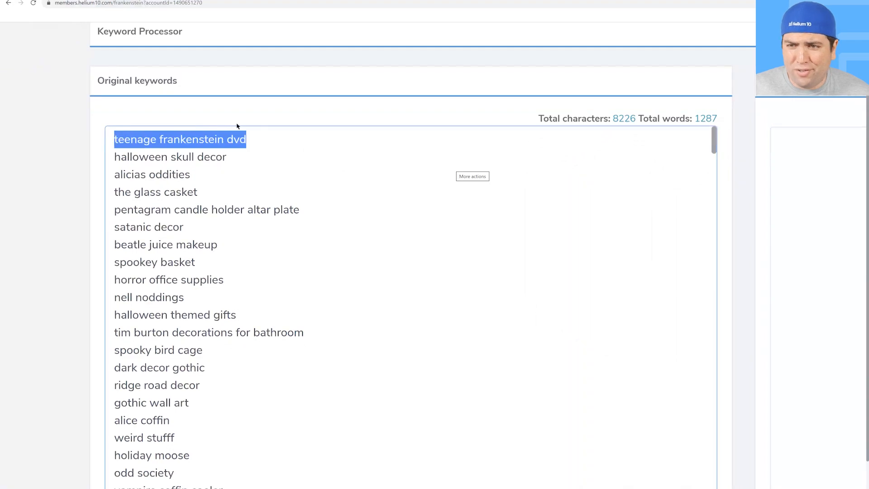
click(238, 119)
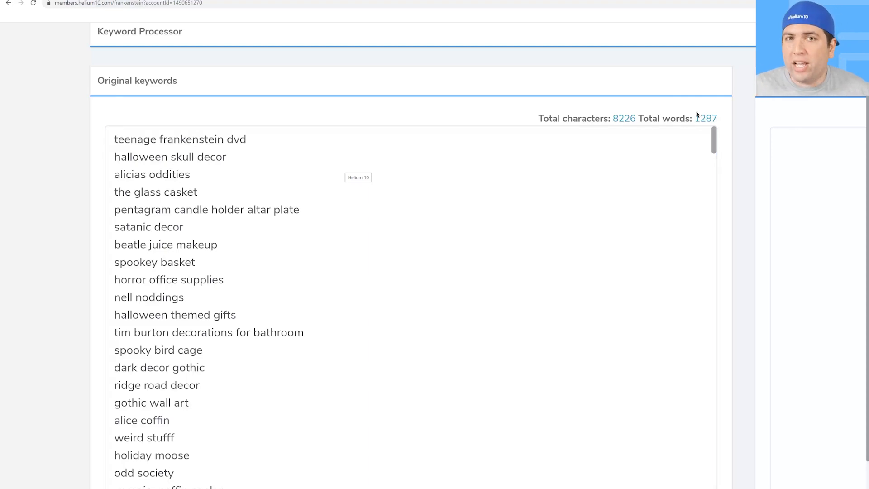
scroll(698, 115, up, 5)
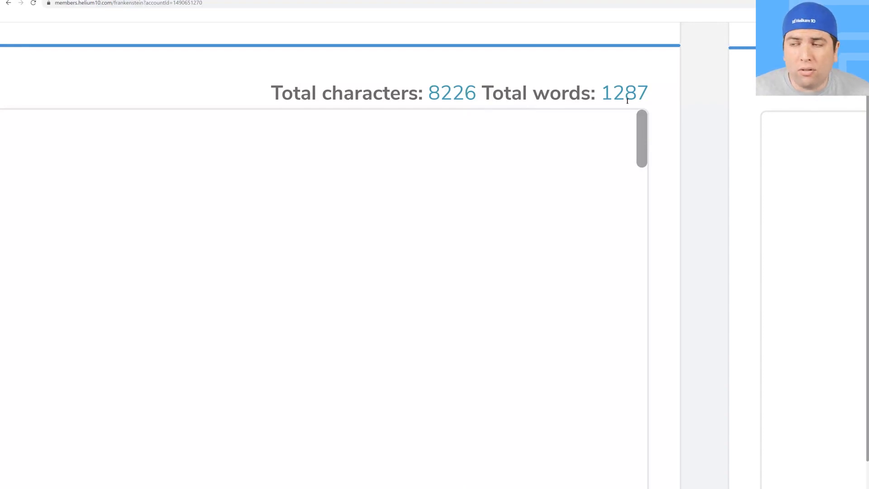
scroll(626, 102, down, 5)
scroll(626, 102, left, 3)
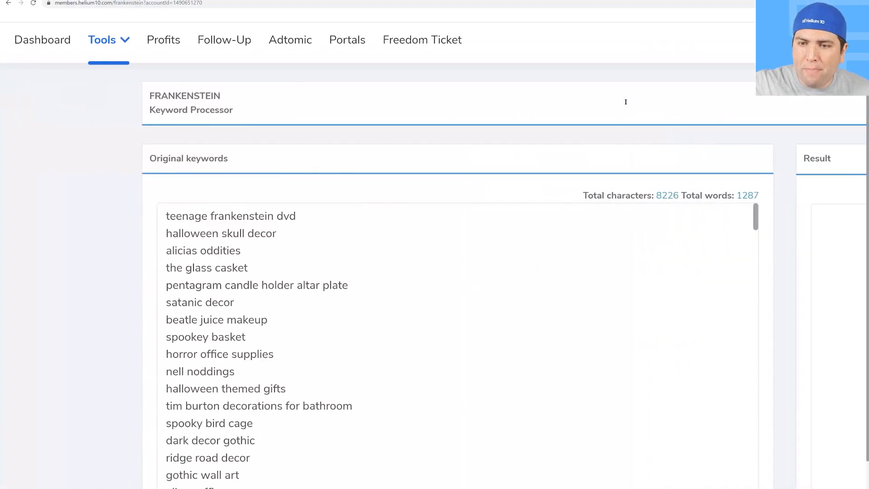
Step: Examine the original keyword list for words repeated across phrases, such as "gothic"
scroll(626, 101, up, 3)
scroll(626, 102, down, 4)
scroll(626, 102, up, 1)
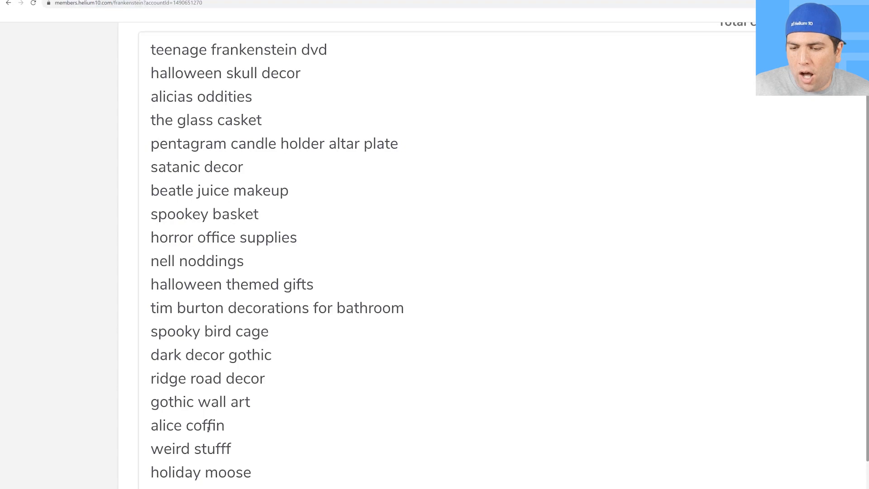
scroll(277, 260, down, 3)
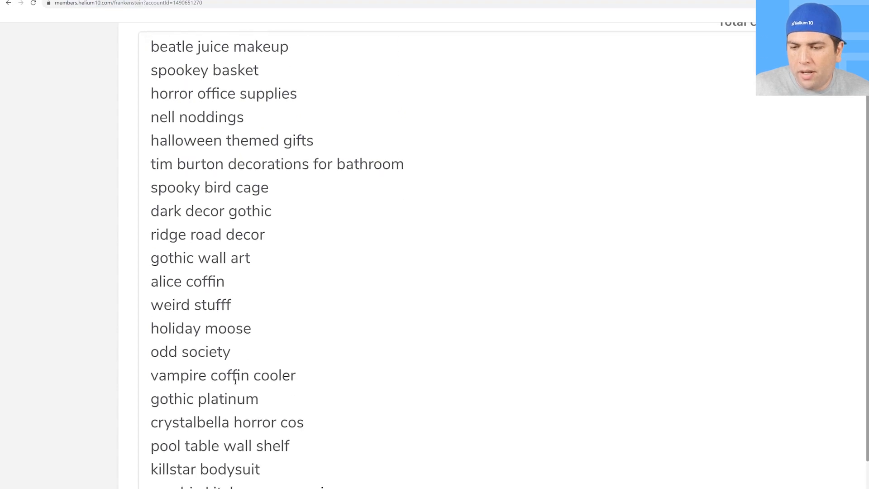
double_click(179, 398)
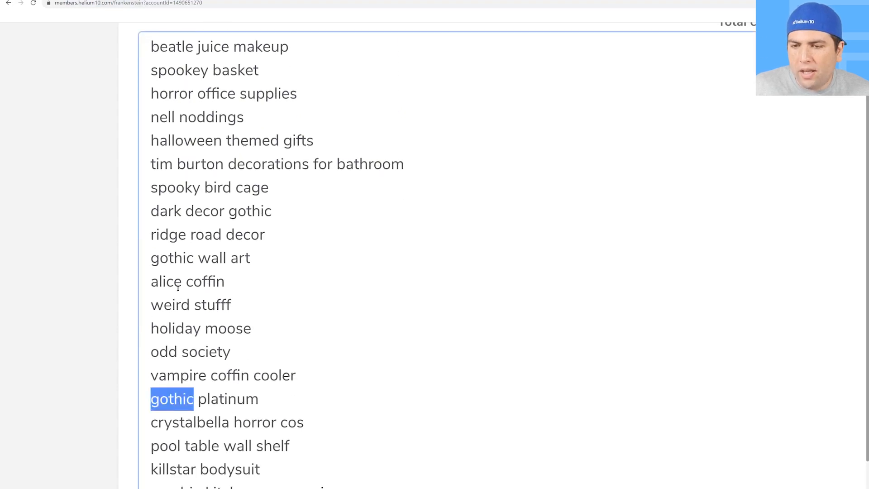
double_click(175, 256)
scroll(183, 246, up, 2)
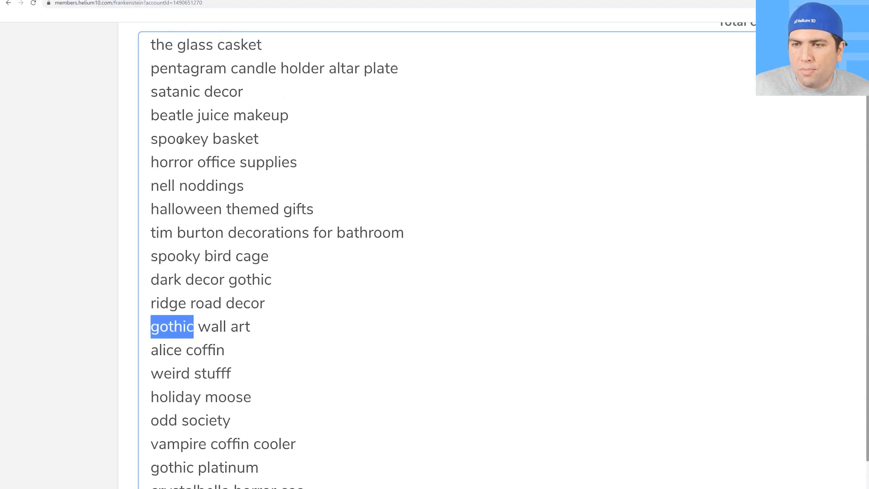
scroll(252, 141, up, 2)
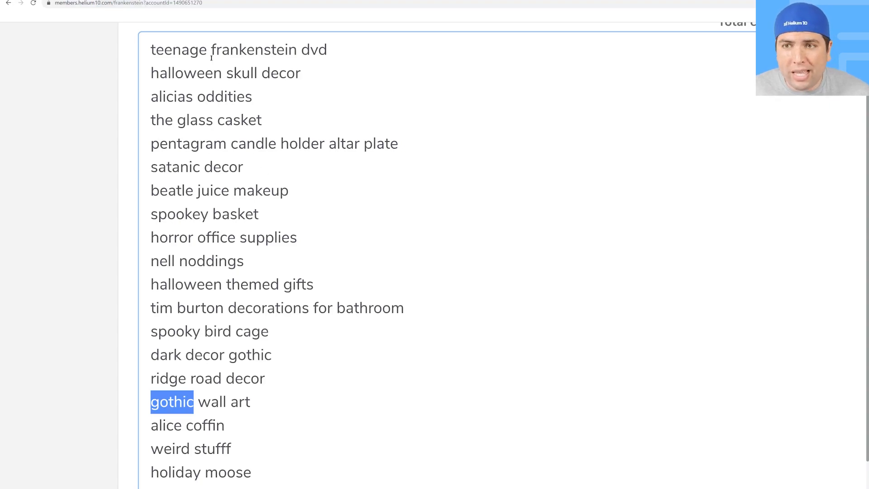
Step: Set the Frankenstein output to one word/phrase per line, with common words and single letters removed
scroll(202, 141, up, 5)
scroll(216, 150, down, 5)
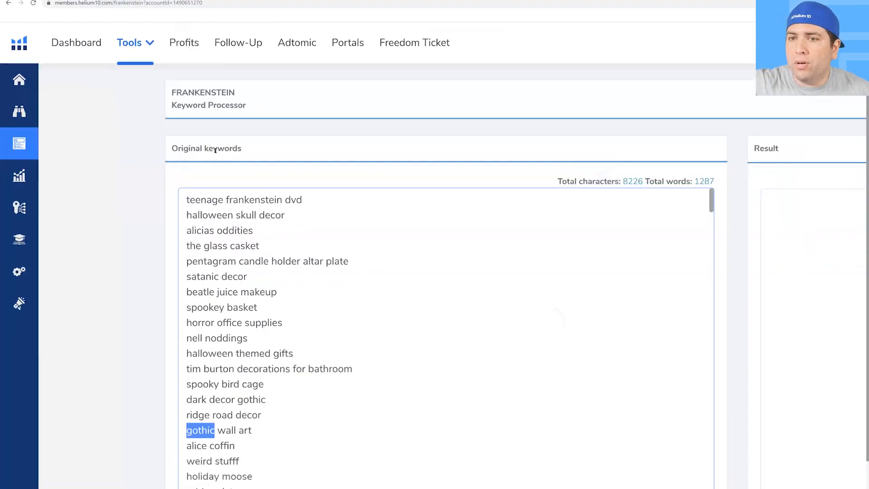
scroll(216, 151, down, 3)
scroll(442, 444, down, 1)
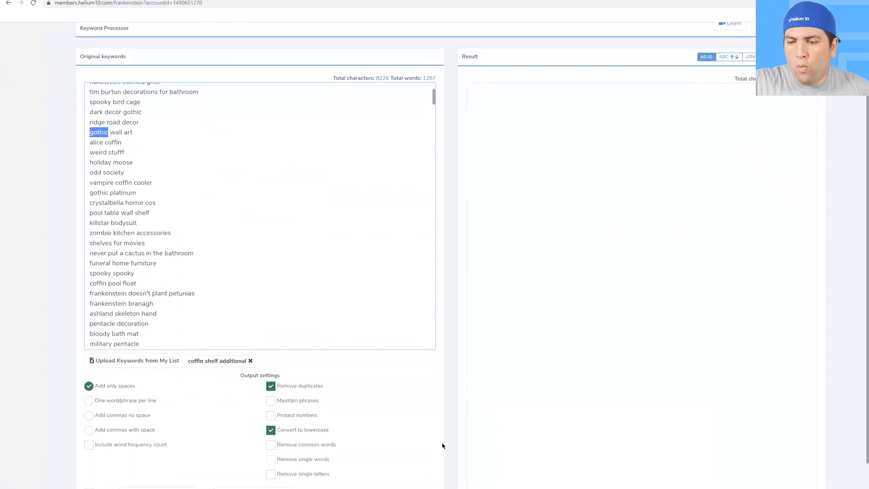
scroll(443, 446, down, 2)
scroll(442, 446, up, 5)
scroll(442, 446, left, 3)
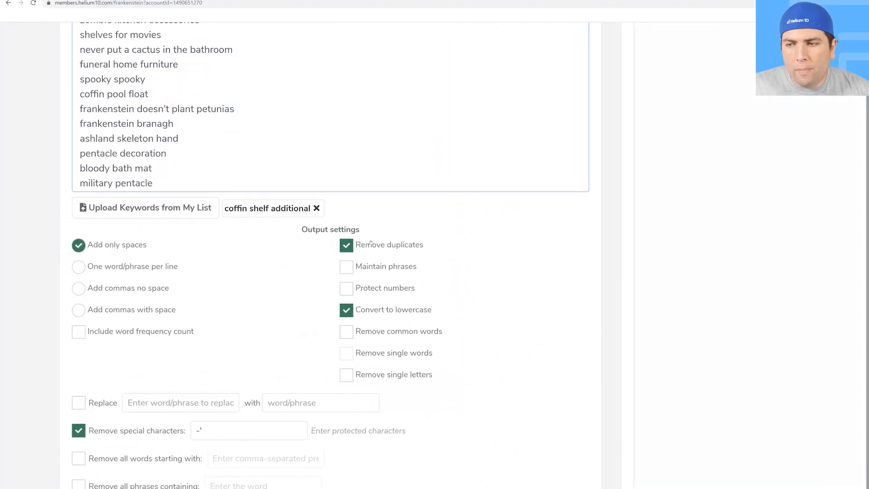
click(134, 269)
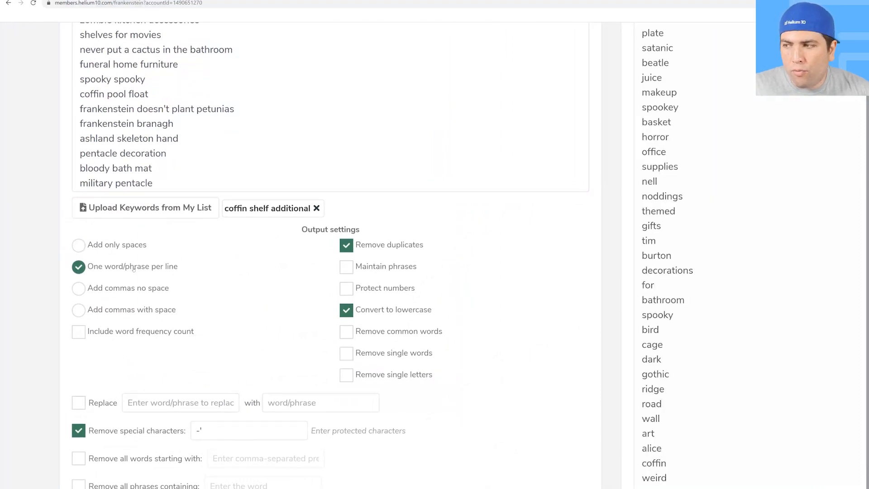
click(406, 333)
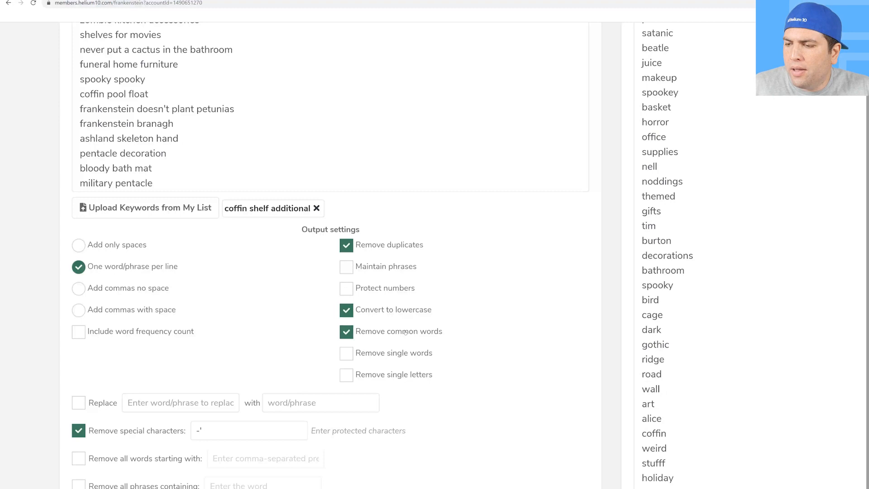
click(386, 375)
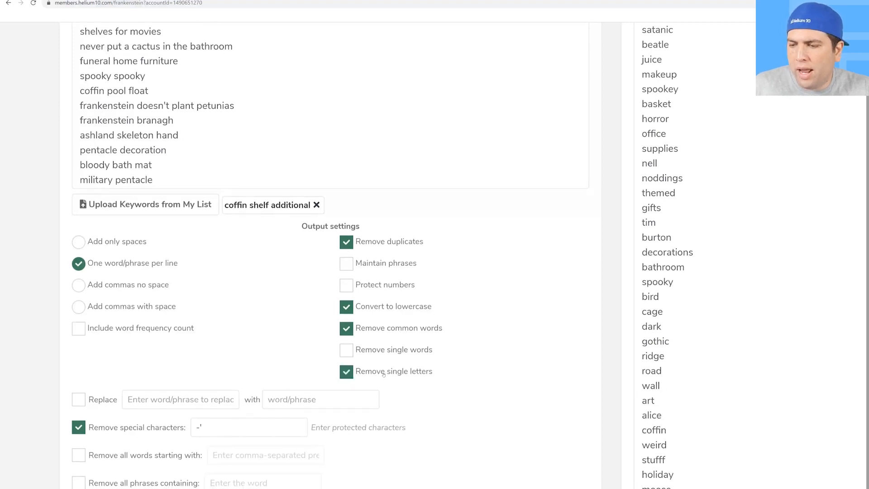
Step: Examine the de-duplicated single words in the result list and compare the total word count with the original keywords
scroll(384, 374, up, 4)
scroll(384, 375, down, 3)
scroll(383, 375, down, 1)
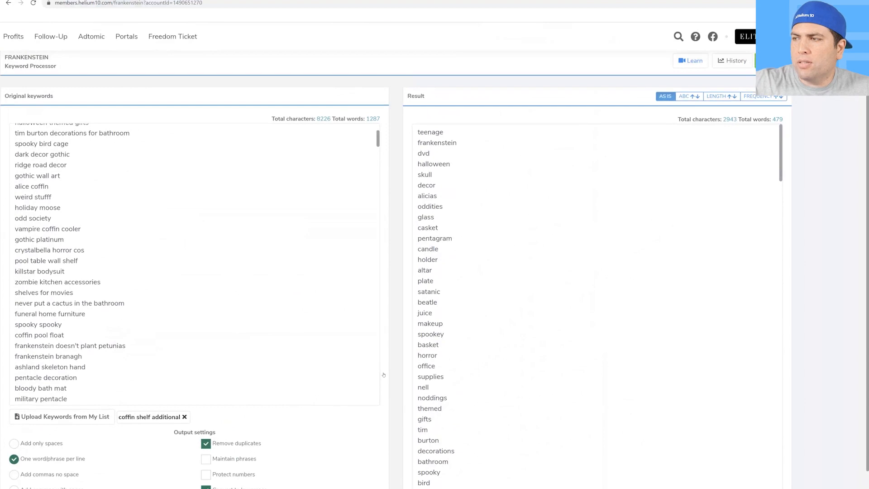
scroll(384, 375, up, 5)
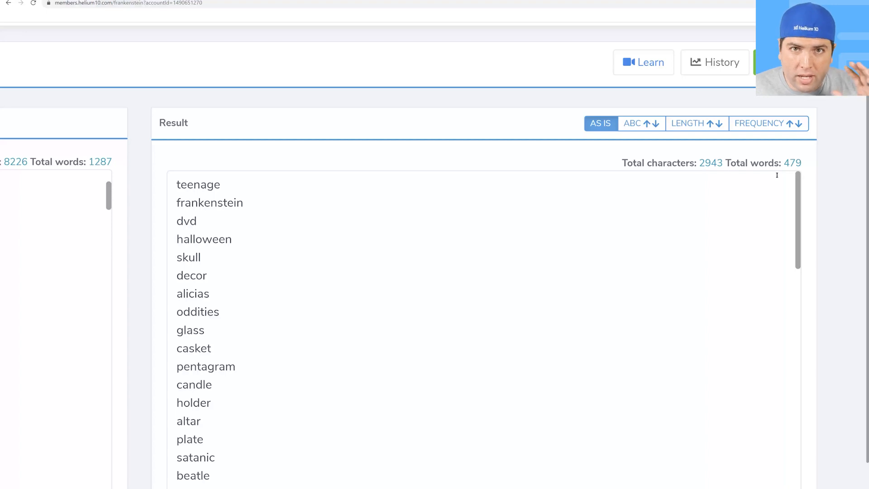
scroll(777, 175, down, 2)
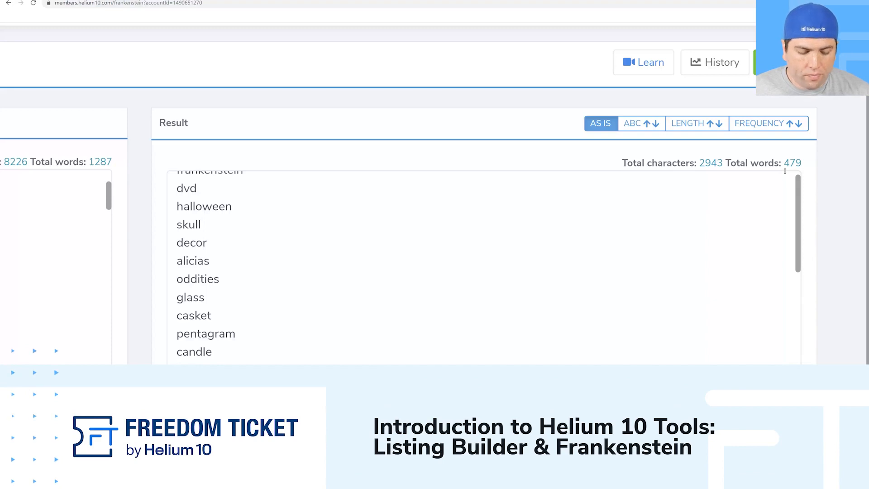
scroll(786, 202, down, 12)
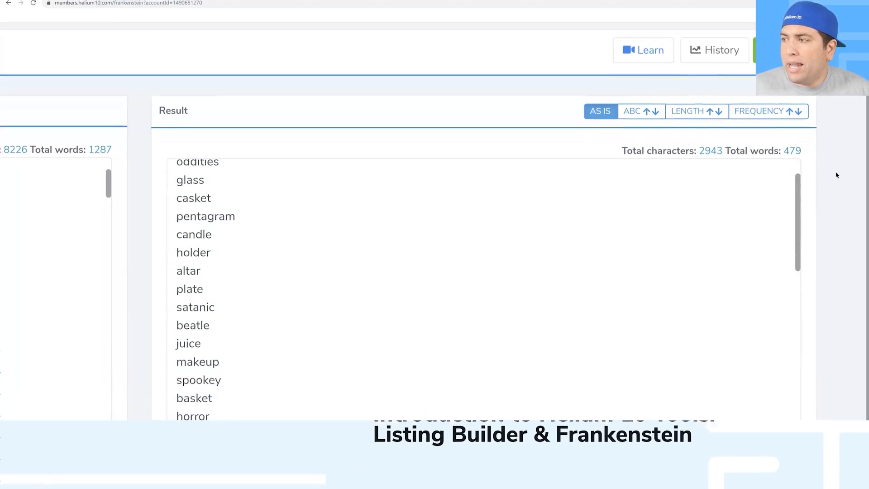
scroll(837, 175, down, 4)
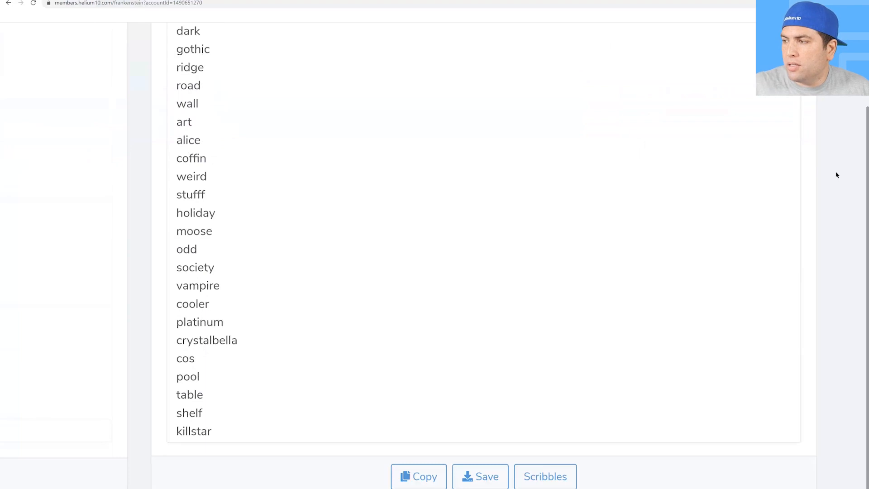
scroll(837, 175, down, 4)
scroll(836, 175, down, 1)
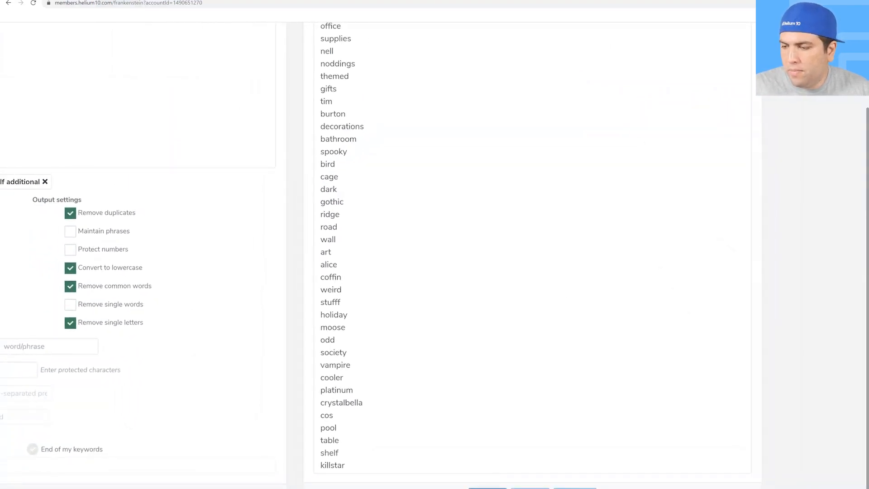
scroll(563, 425, up, 2)
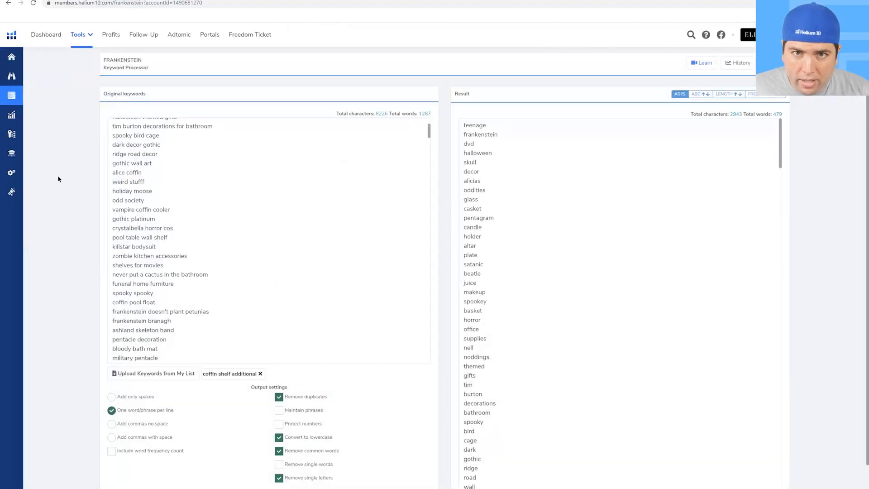
click(83, 36)
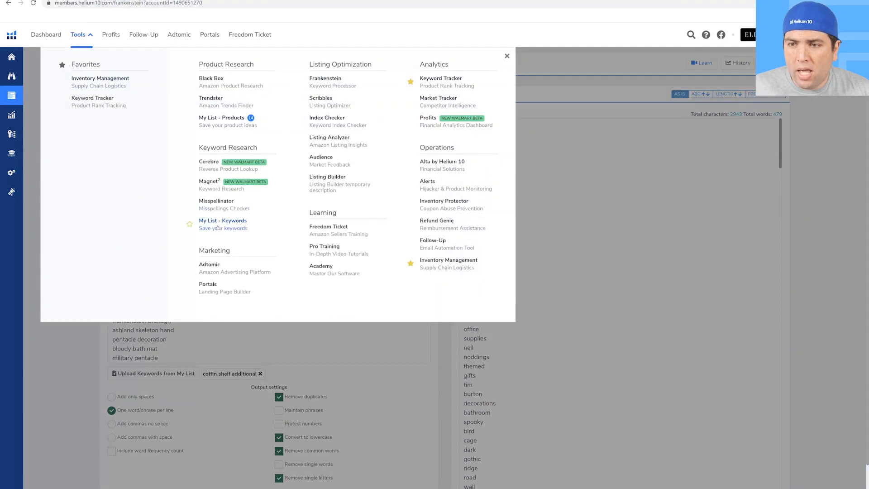
click(240, 232)
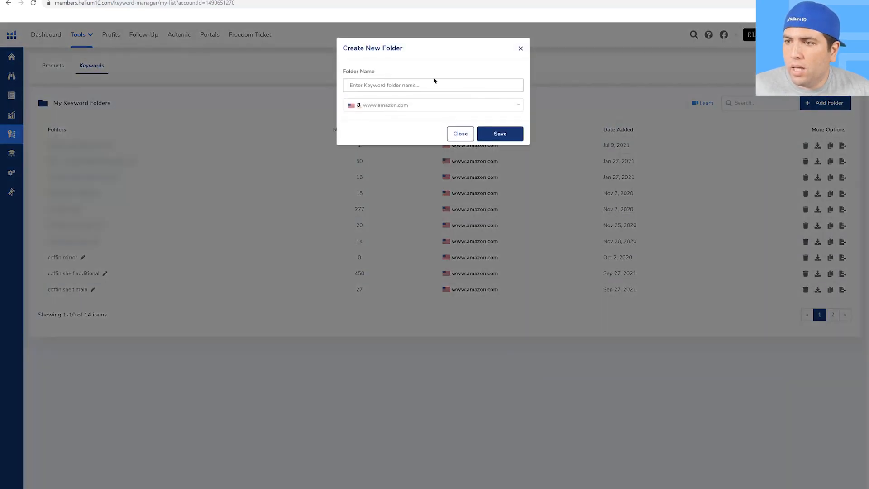
click(434, 83)
text(coffin shelf single words)
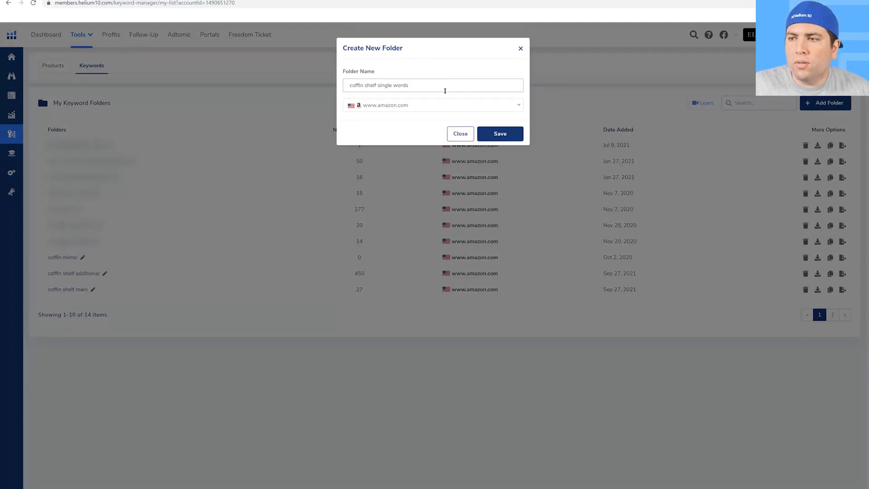
click(496, 132)
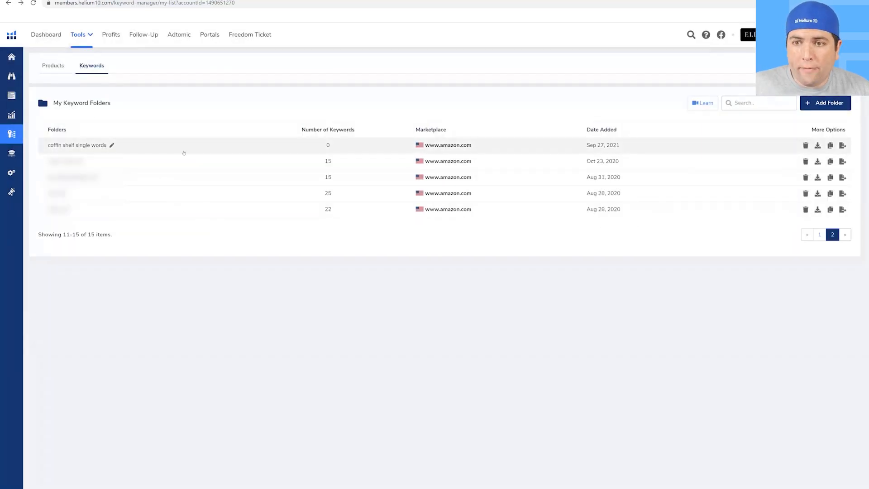
Step: Open the "coffin shelf single words" folder and check the limit and format for adding new keywords
click(189, 146)
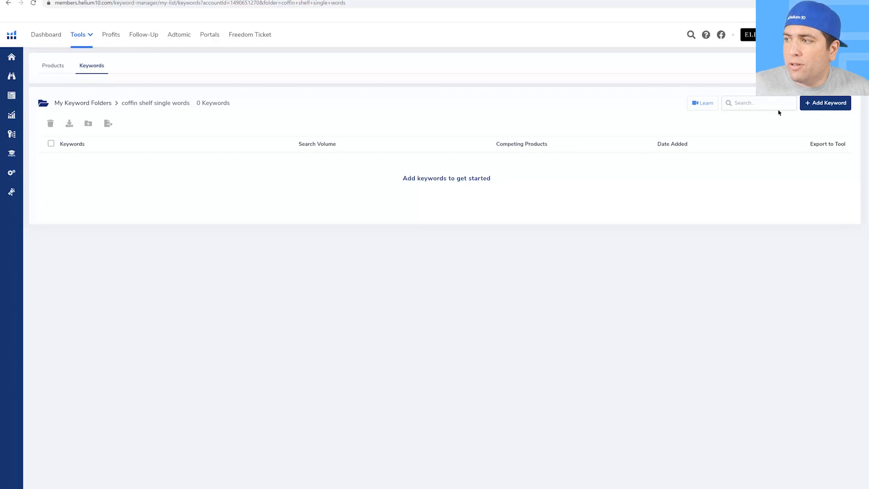
click(819, 108)
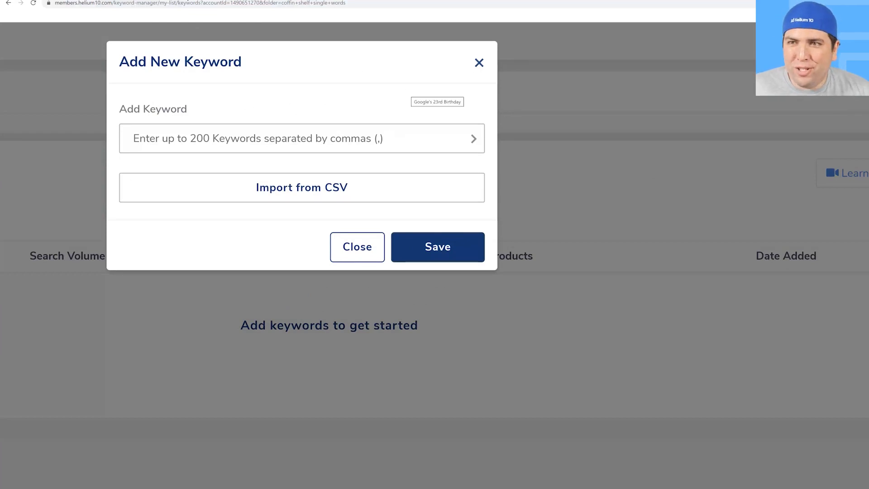
click(349, 247)
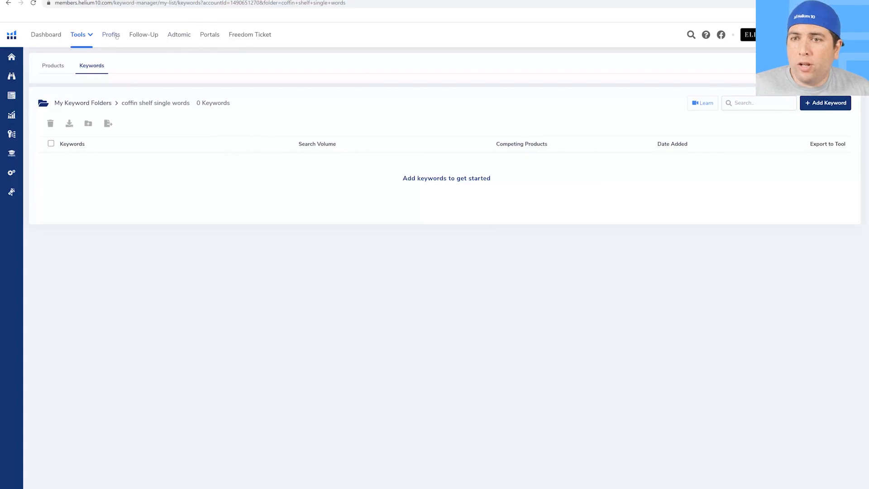
Step: Open Frankenstein in a separate browser tab and paste the de-duplicated word list as the original keywords
click(90, 37)
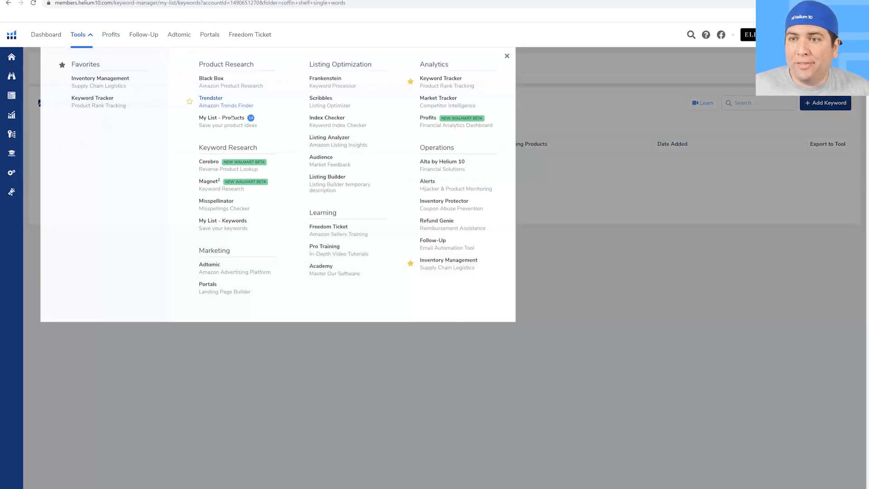
right_click(328, 79)
click(339, 85)
click(241, 0)
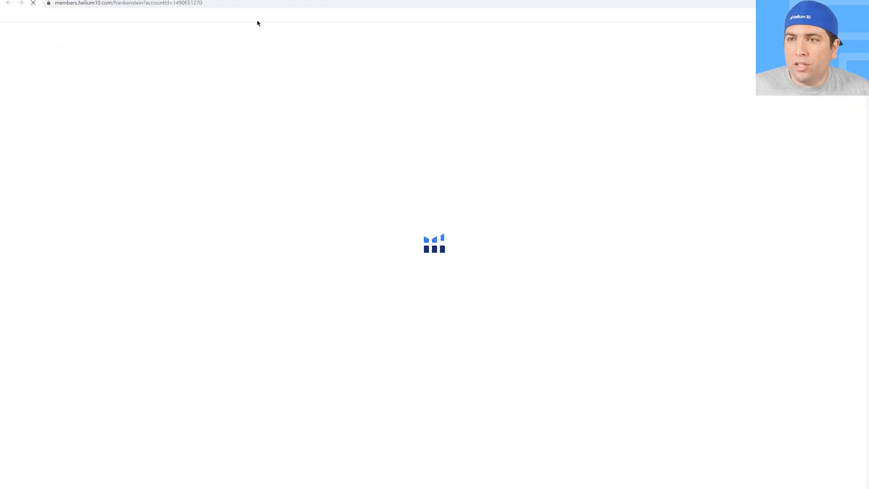
click(268, 159)
key(ctrl+v)
Step: Delete all words after "noise" from the original keywords so the list stays under 200 words
scroll(278, 232, up, 20)
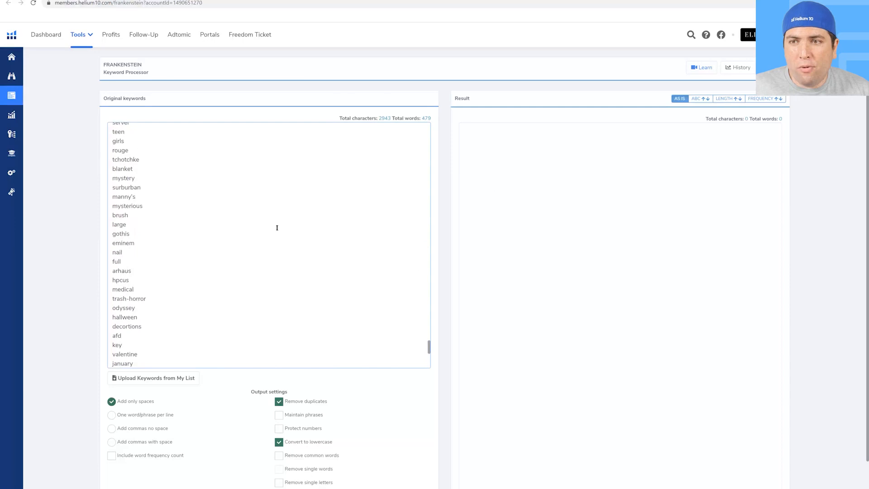
scroll(394, 275, up, 20)
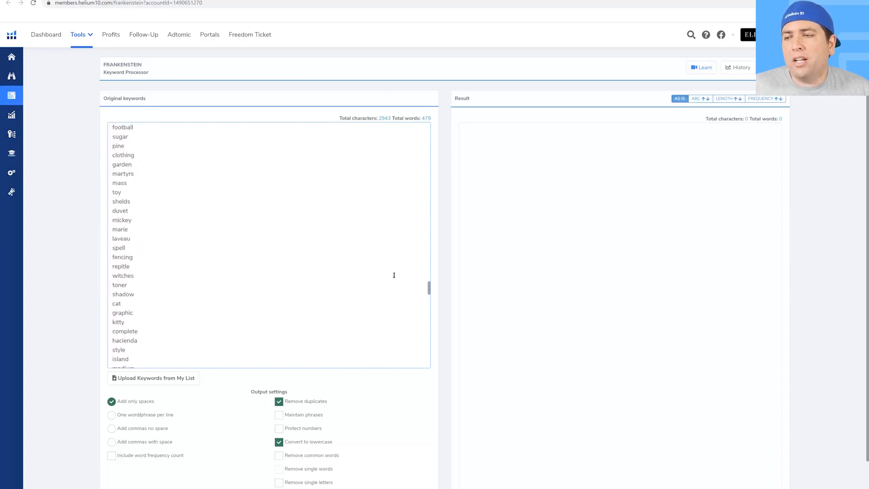
scroll(390, 270, up, 8)
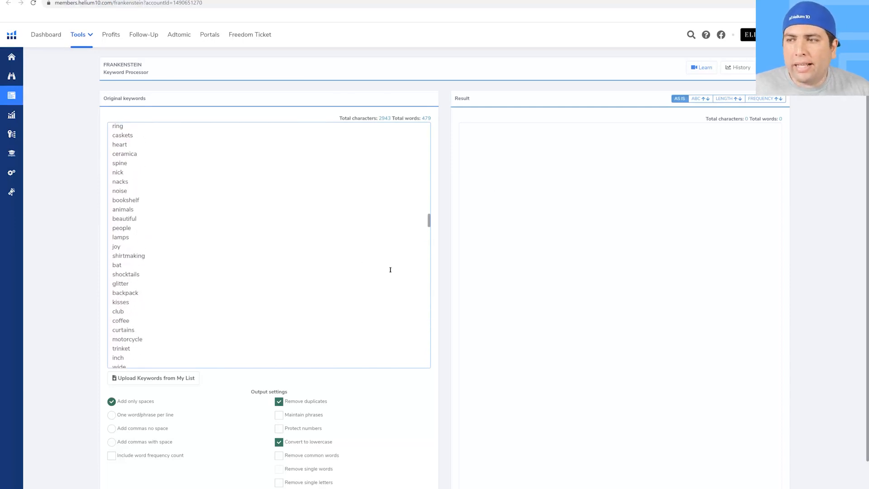
scroll(247, 253, down, 5)
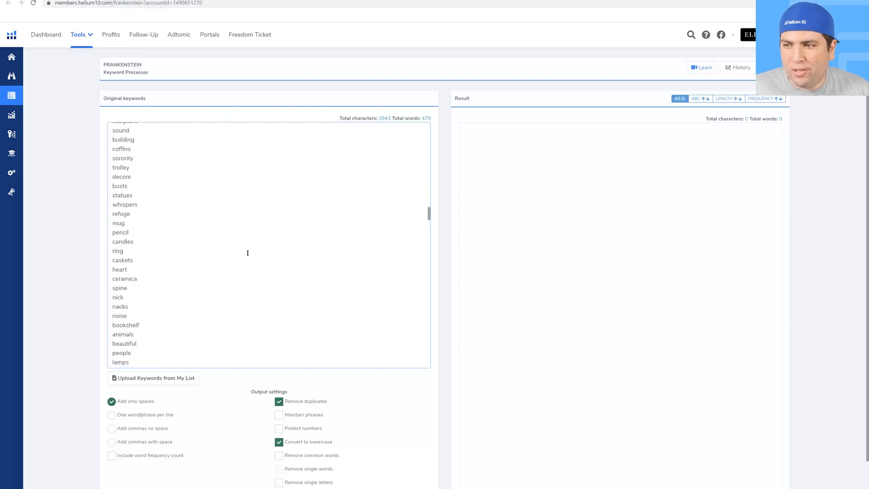
drag(113, 212, 122, 488)
key(BackSpace)
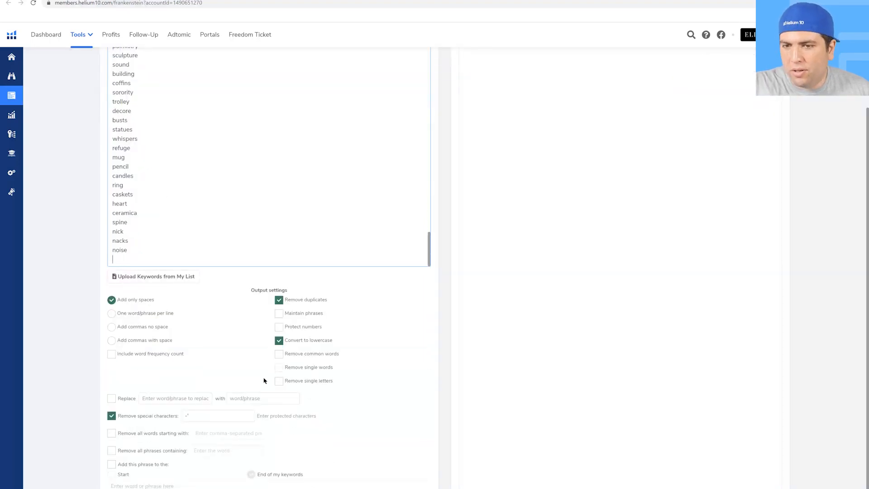
scroll(299, 301, up, 2)
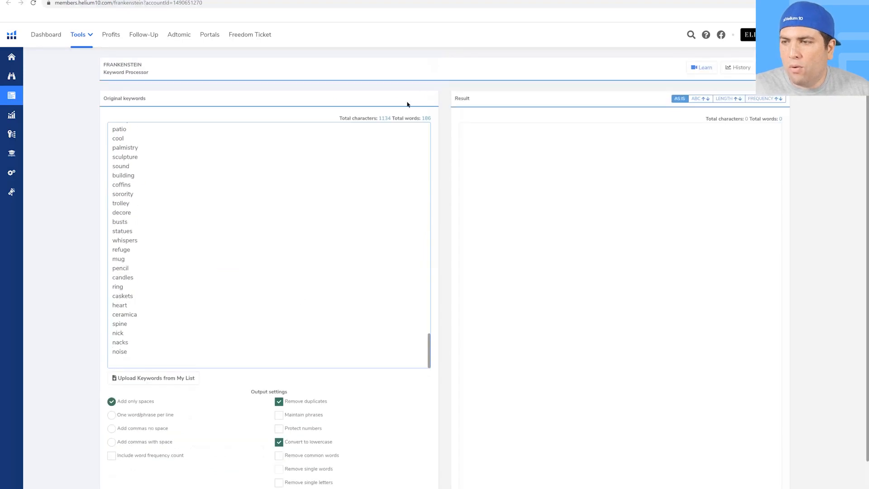
click(442, 162)
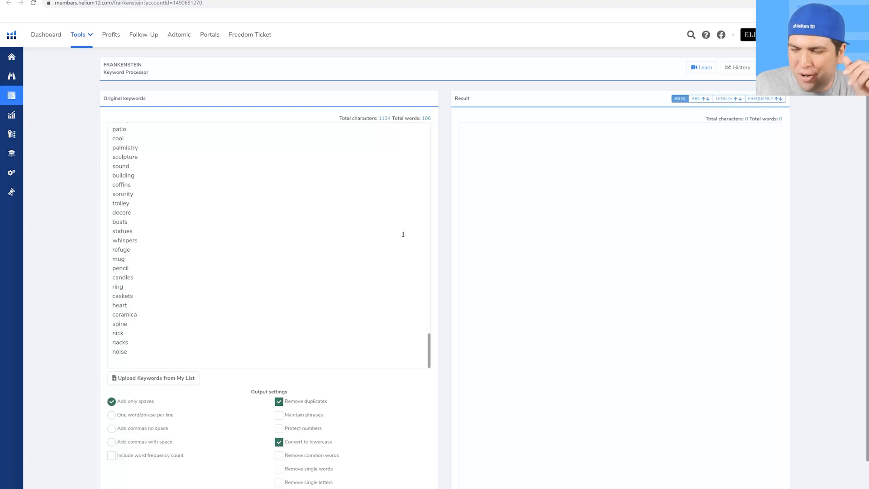
Step: Set the output to commas with space and select the entire comma-separated result for copying
scroll(352, 427, down, 1)
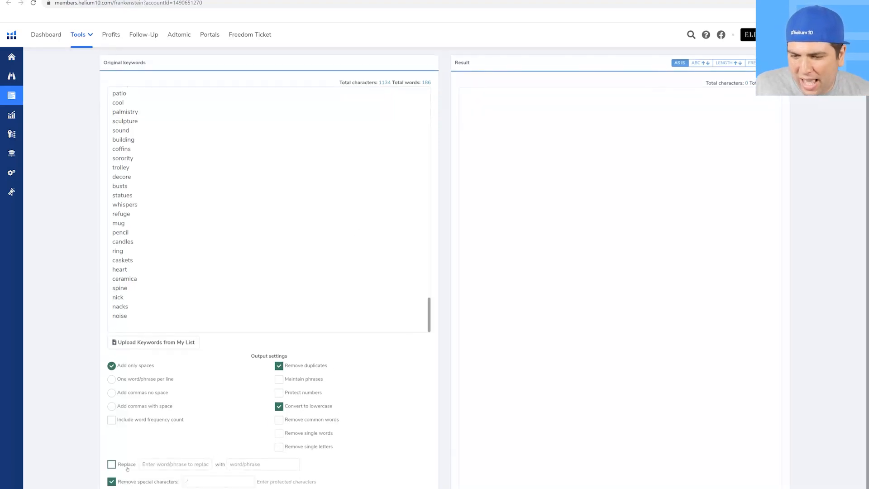
click(141, 407)
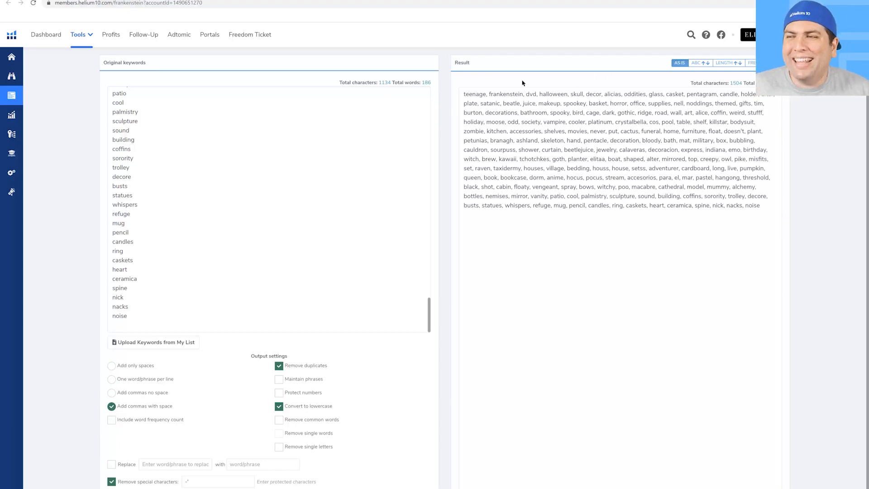
drag(769, 206, 464, 92)
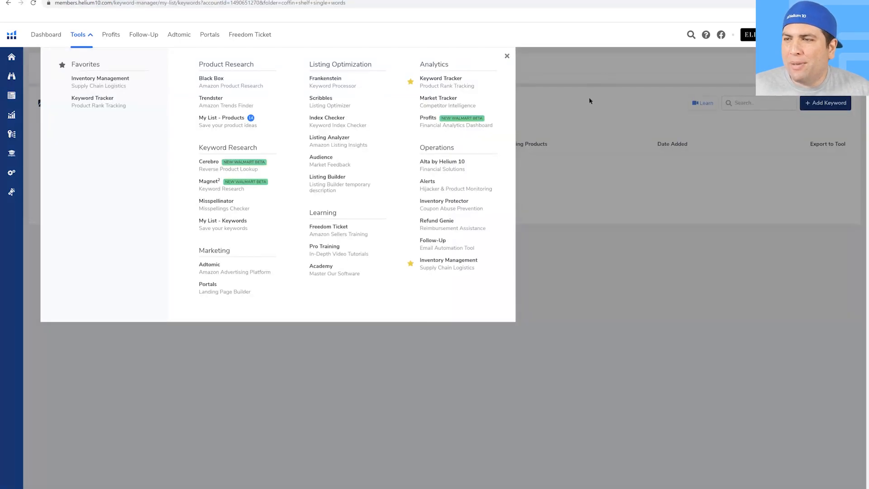
Step: Add the copied comma-separated words to the "coffin shelf single words" folder in My List and save them
click(673, 241)
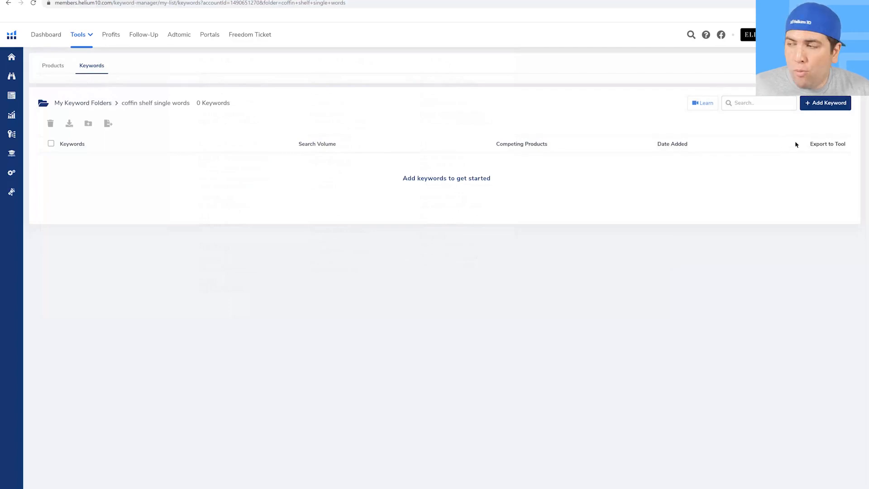
click(820, 104)
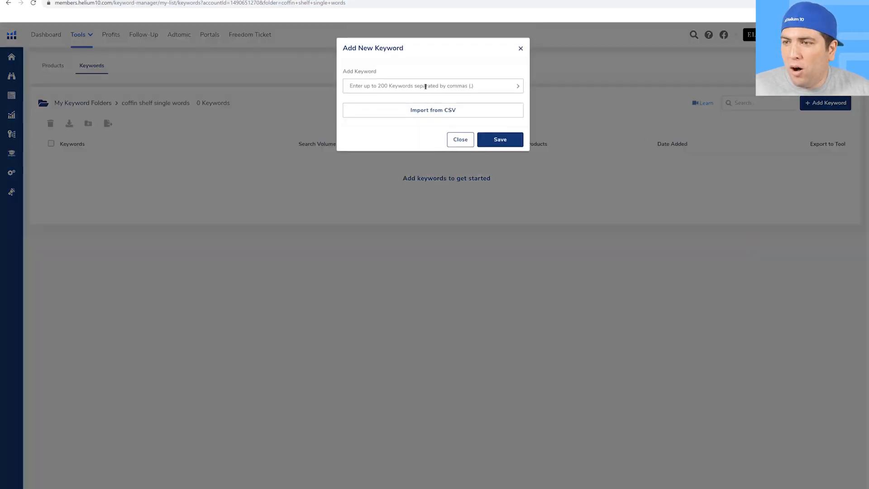
click(400, 85)
key(ctrl+v)
click(500, 140)
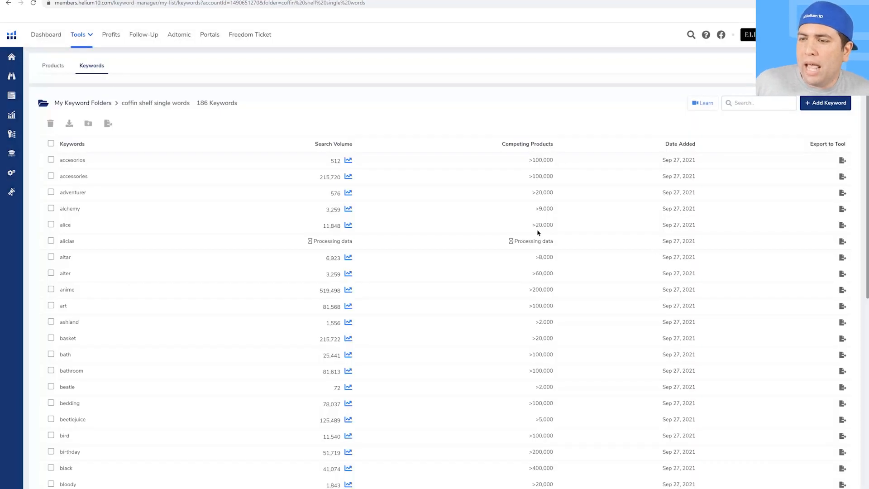
Step: Review the saved words and their search volumes in the "coffin shelf single words" folder
scroll(538, 232, down, 5)
scroll(538, 232, down, 5)
scroll(538, 232, up, 5)
scroll(538, 233, down, 5)
scroll(537, 233, up, 10)
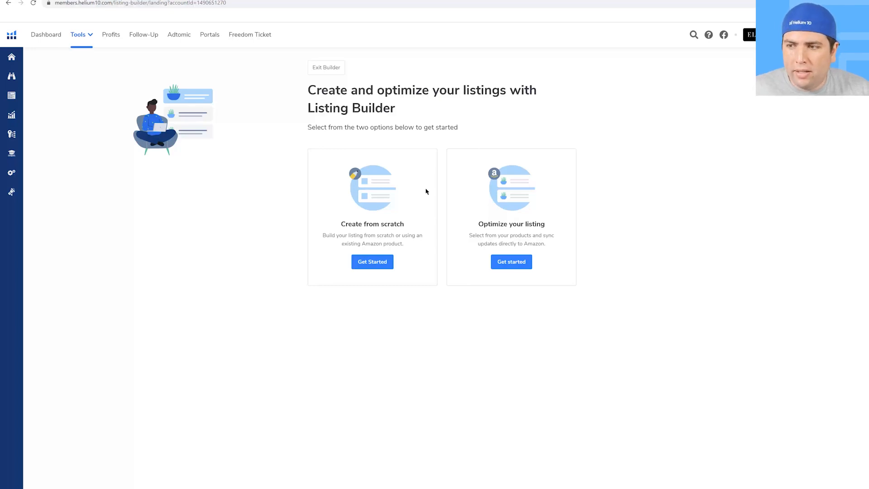
click(373, 267)
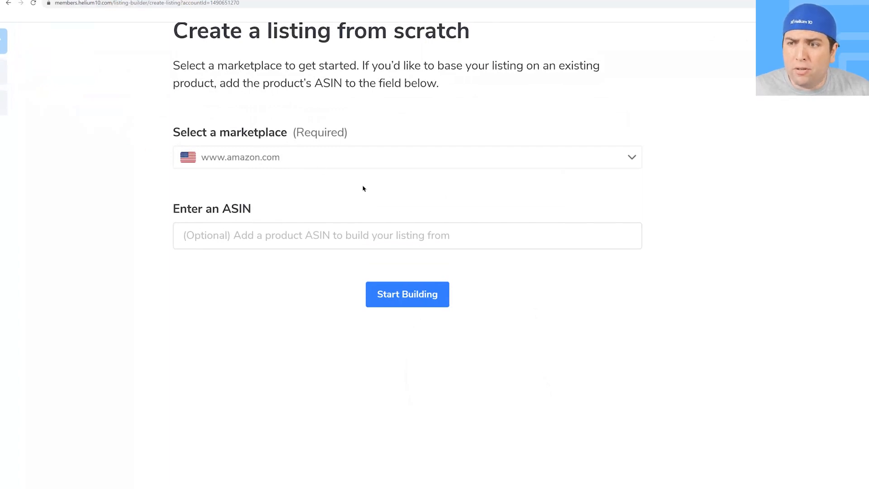
click(403, 294)
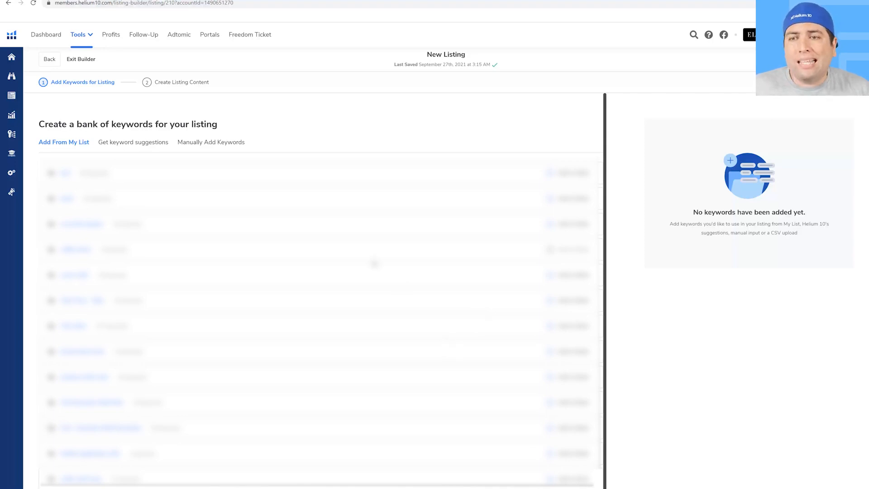
scroll(374, 264, down, 1)
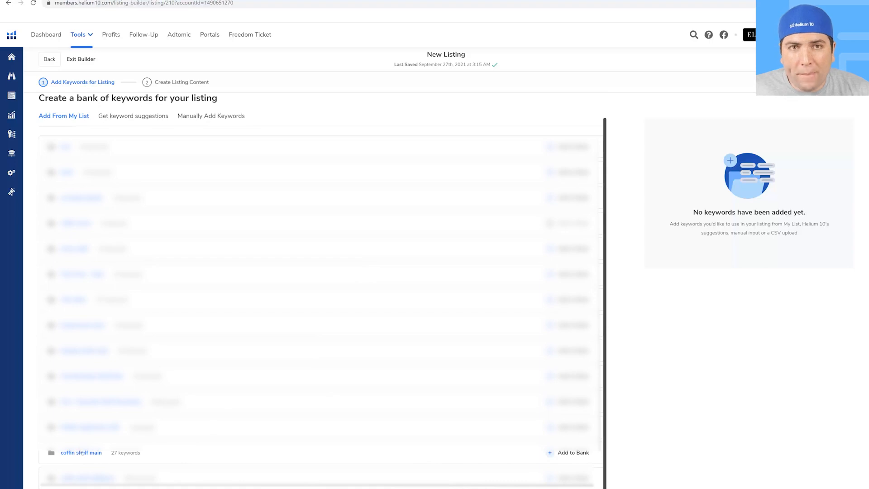
click(561, 453)
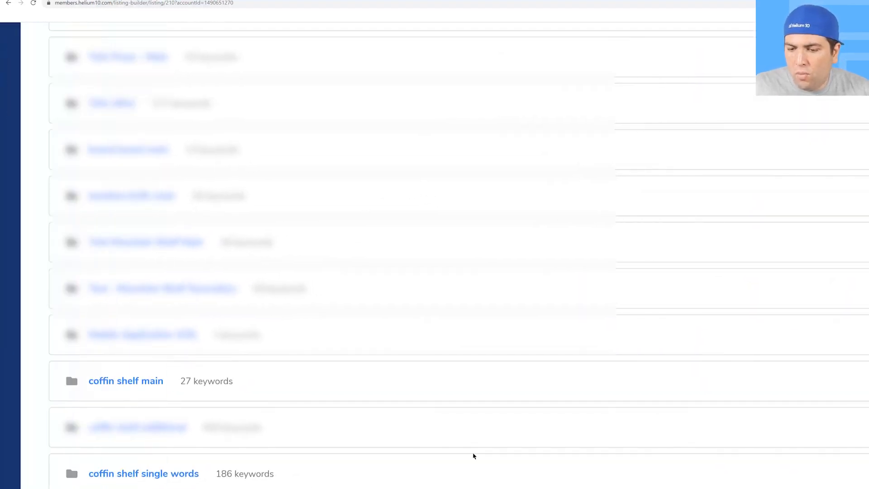
scroll(474, 457, right, 9)
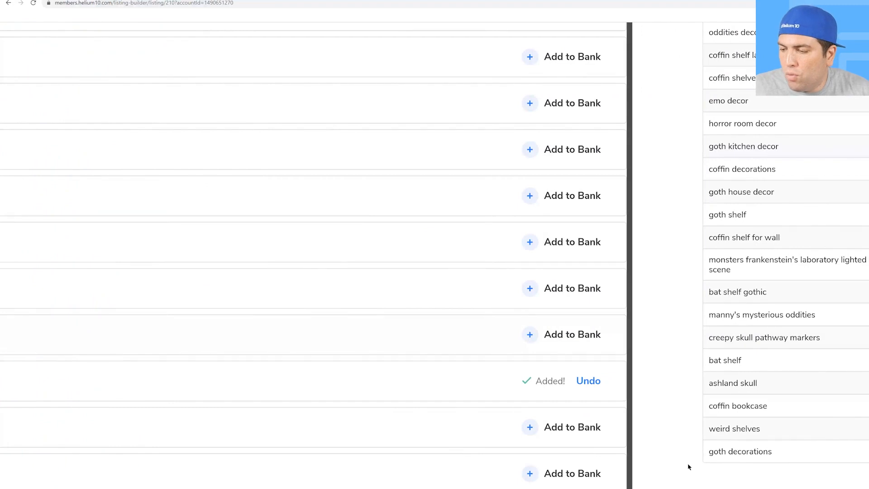
click(583, 473)
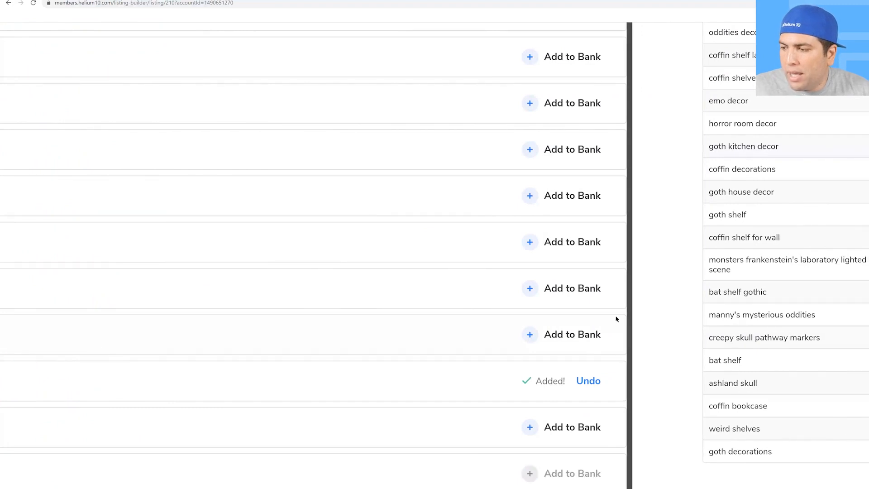
Step: Review the combined Keyword Bank table, comparing the keywords by search volume
key(ctrl+0)
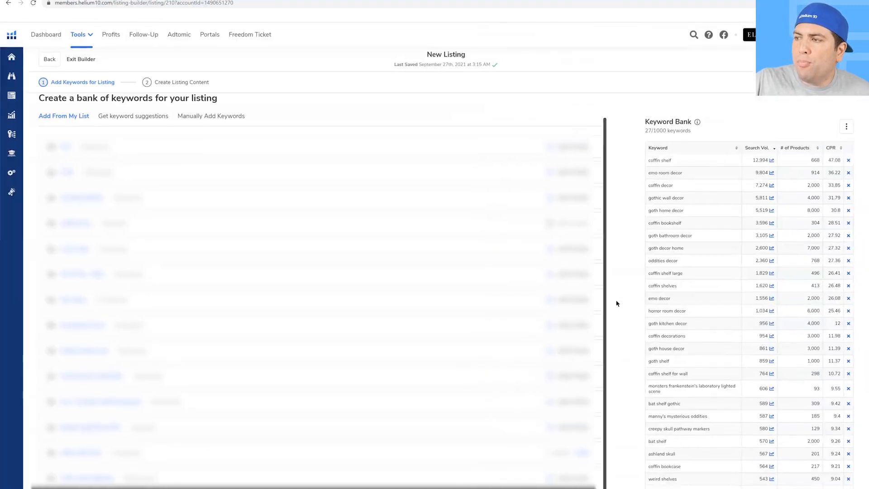
key(ctrl+plus)
key(ctrl+plus)
key(ctrl+plus)
key(ctrl+plus)
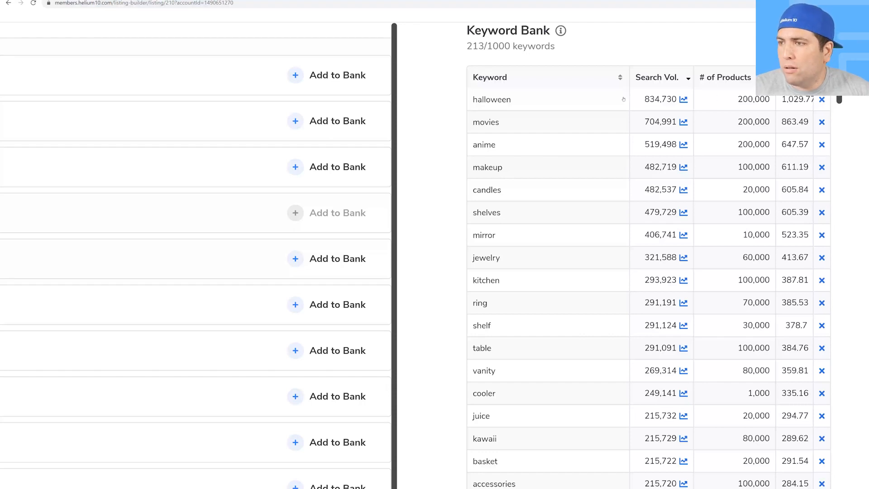
scroll(726, 122, down, 1)
scroll(726, 123, down, 20)
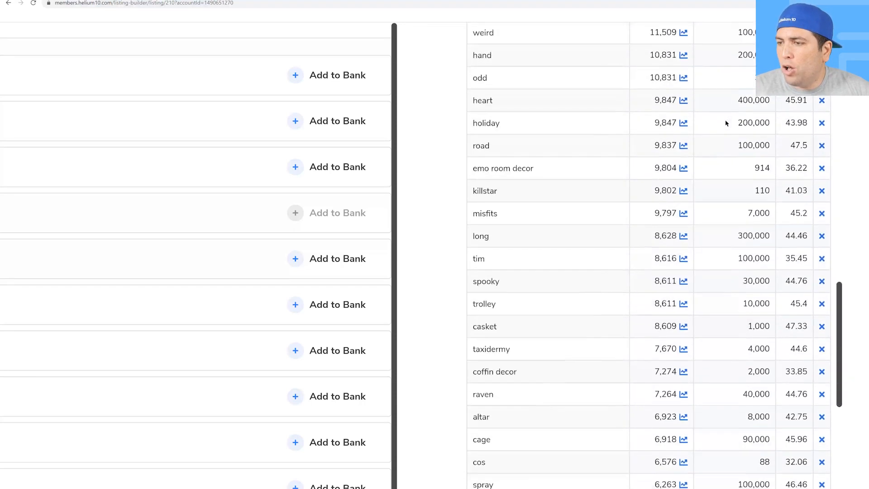
scroll(727, 123, up, 20)
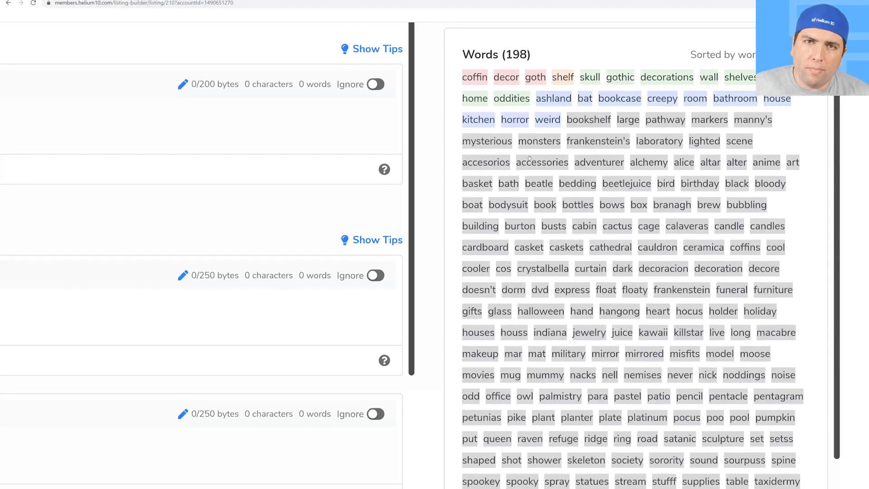
Step: Examine the color-coded single words and phrases in the keyword bank of the listing content stage
scroll(557, 214, down, 8)
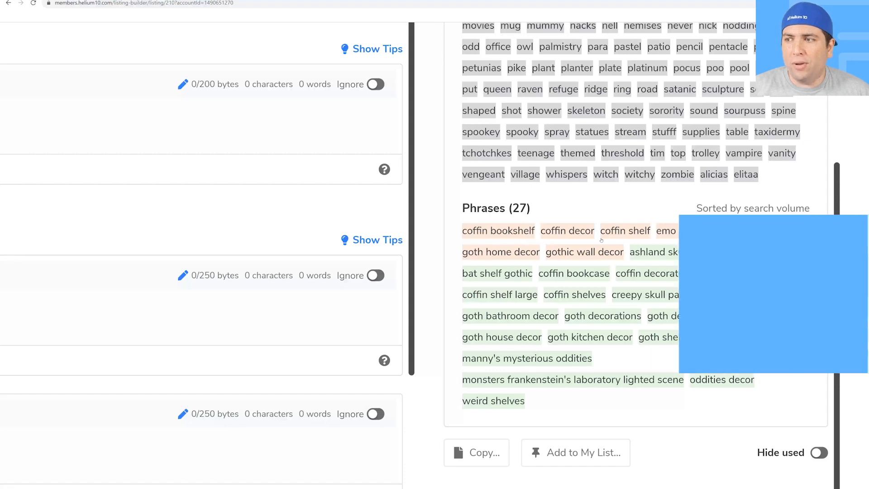
scroll(512, 298, up, 1)
scroll(511, 299, up, 3)
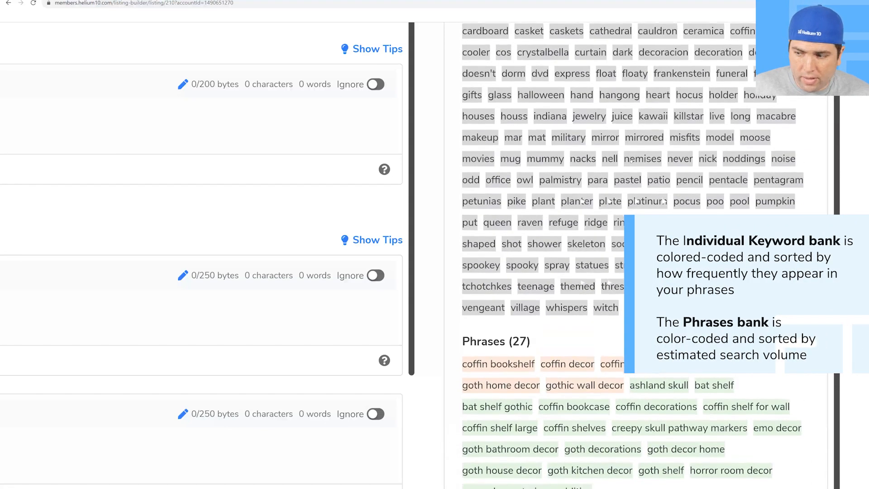
scroll(631, 161, down, 2)
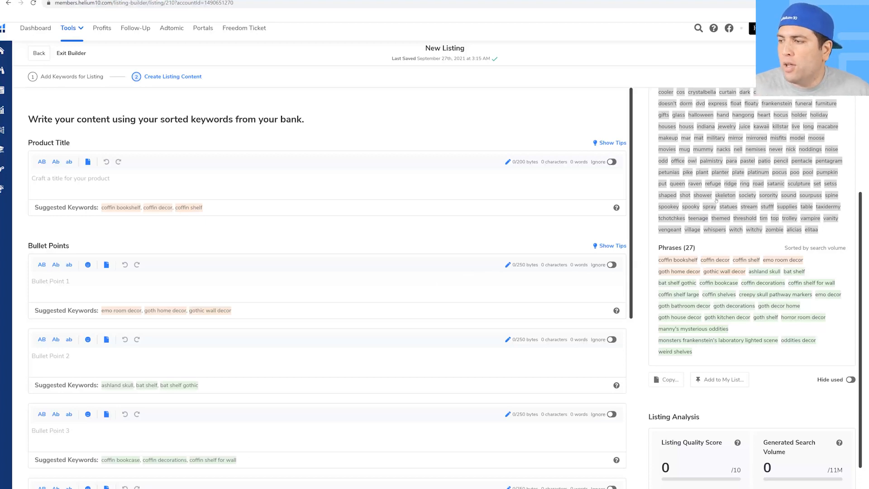
scroll(835, 278, up, 1)
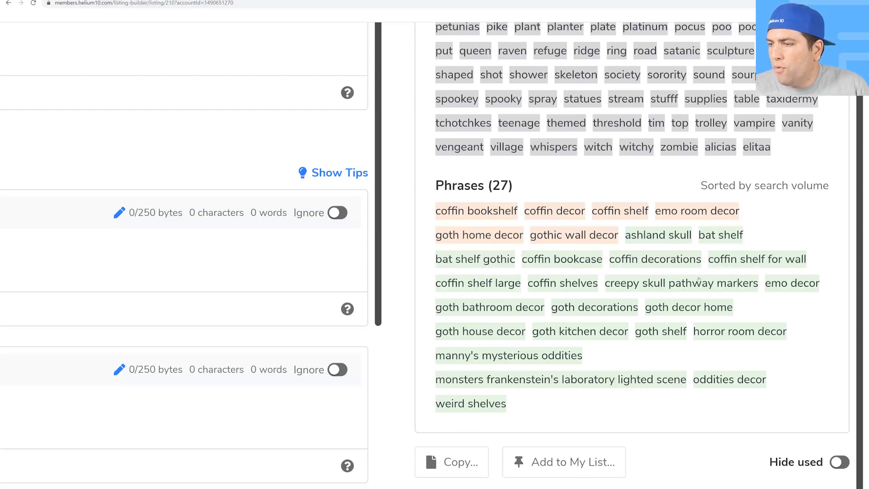
scroll(438, 285, down, 4)
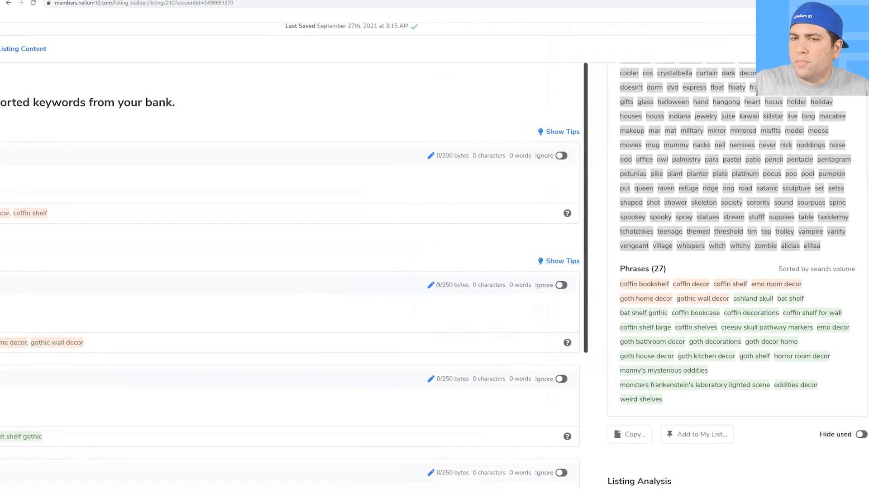
Step: Enter "Coffin Shelf For Wall" as the product title and highlight the bank phrase "coffin shelf" in it
scroll(438, 285, down, 2)
click(137, 188)
text(Coffin Shelf For Wall)
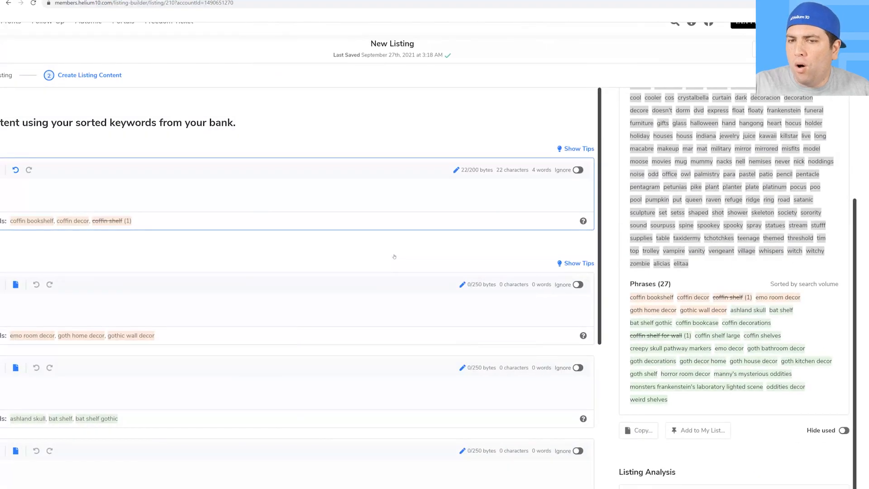
click(742, 277)
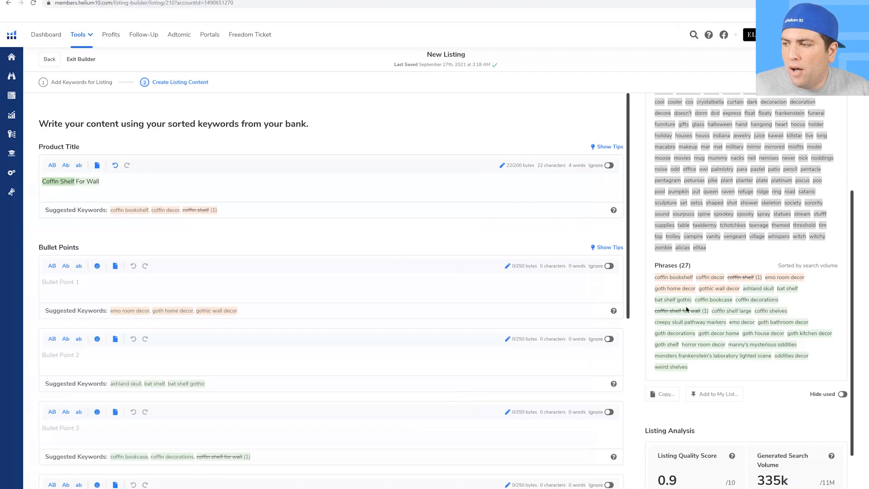
Step: Look through the bullet point, description, search terms and subject matter fields and check the keyword bank for used and unused keywords
scroll(683, 303, up, 3)
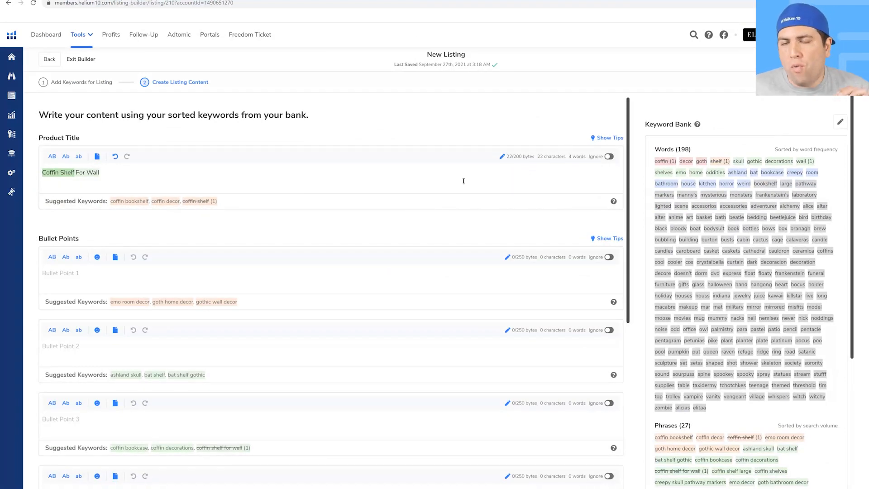
scroll(181, 259, down, 2)
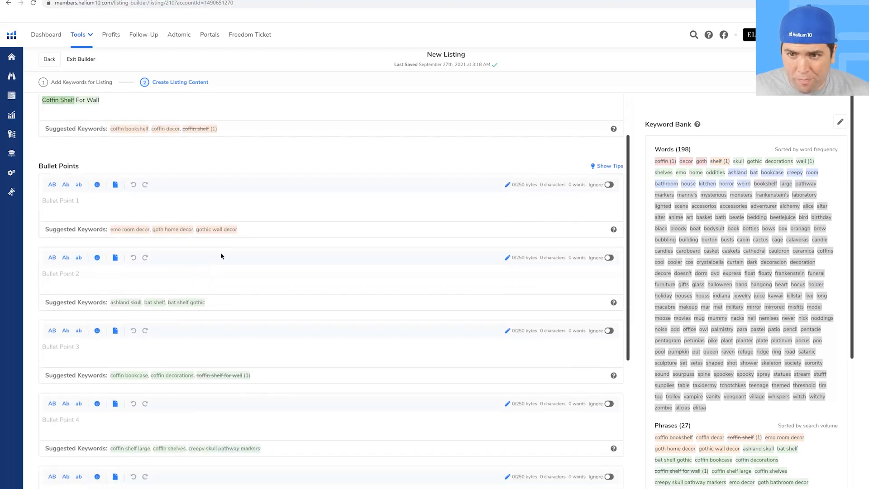
scroll(116, 241, down, 6)
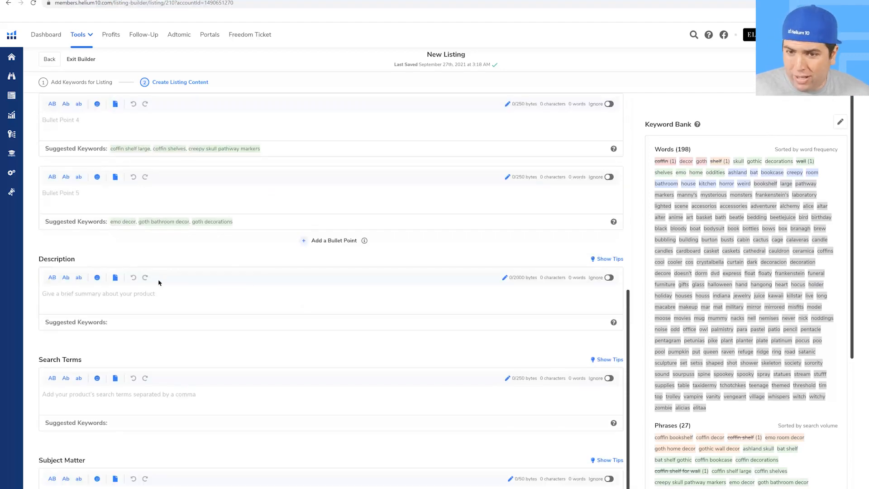
scroll(122, 350, down, 1)
scroll(172, 367, up, 1)
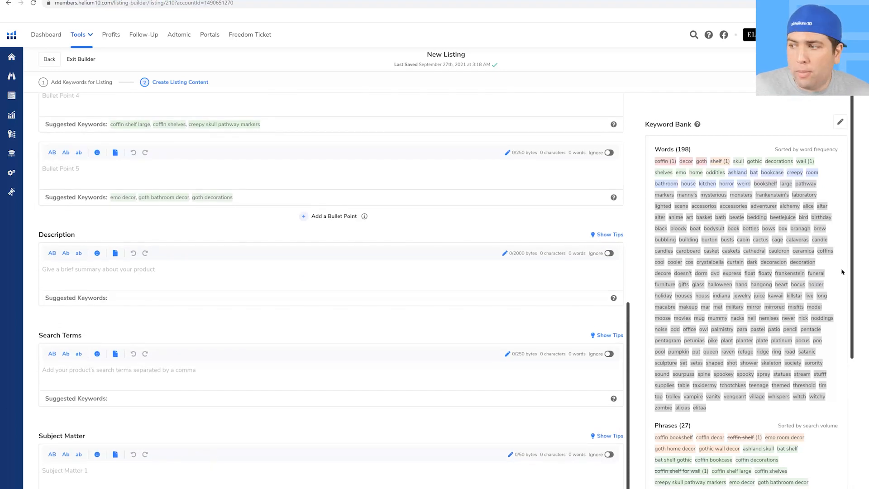
scroll(844, 272, down, 5)
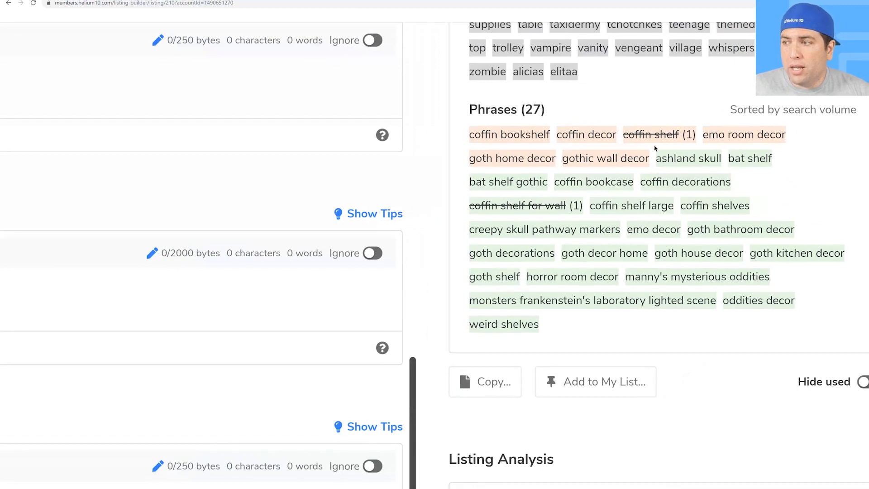
scroll(596, 213, up, 8)
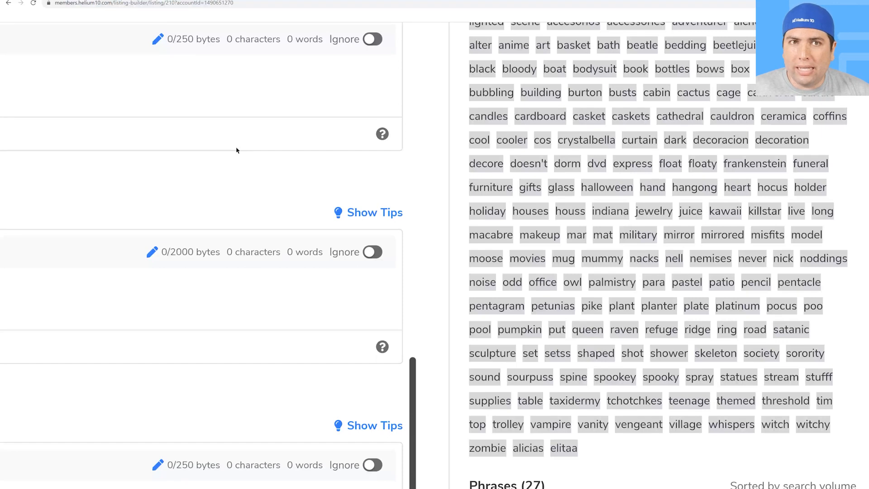
scroll(235, 180, up, 1)
scroll(234, 181, down, 5)
scroll(233, 180, down, 5)
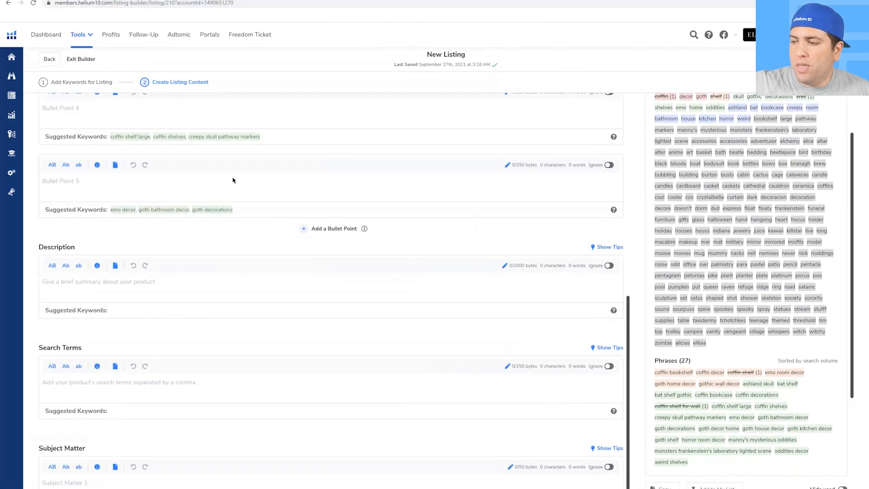